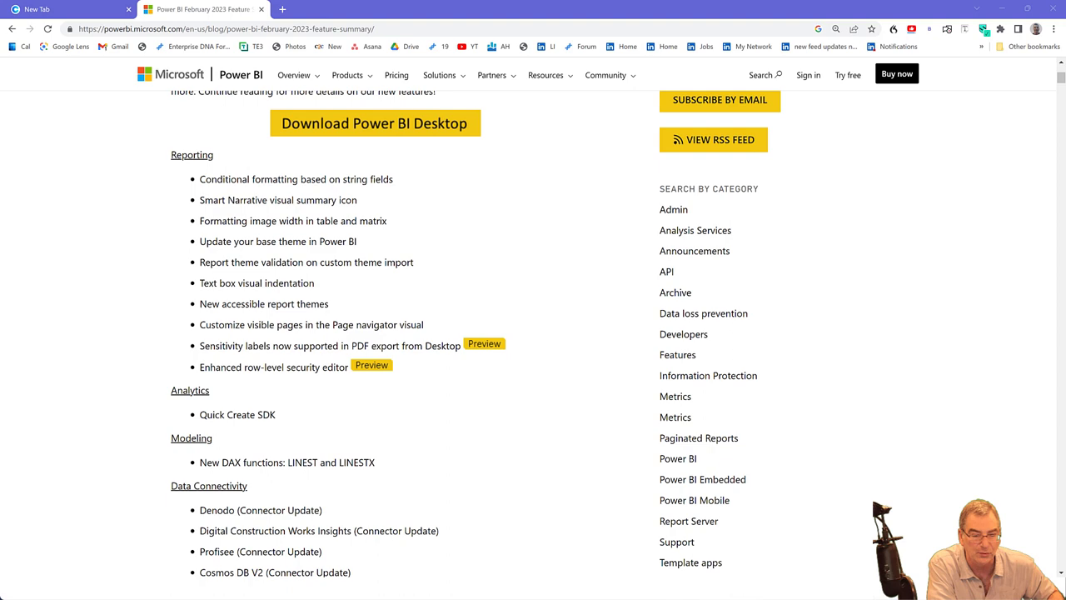
Bring up Page 3's Average Sales by Category and Product ID chart and show its format settings.
{"action": "mouse_move", "coordinate": [407, 598]}
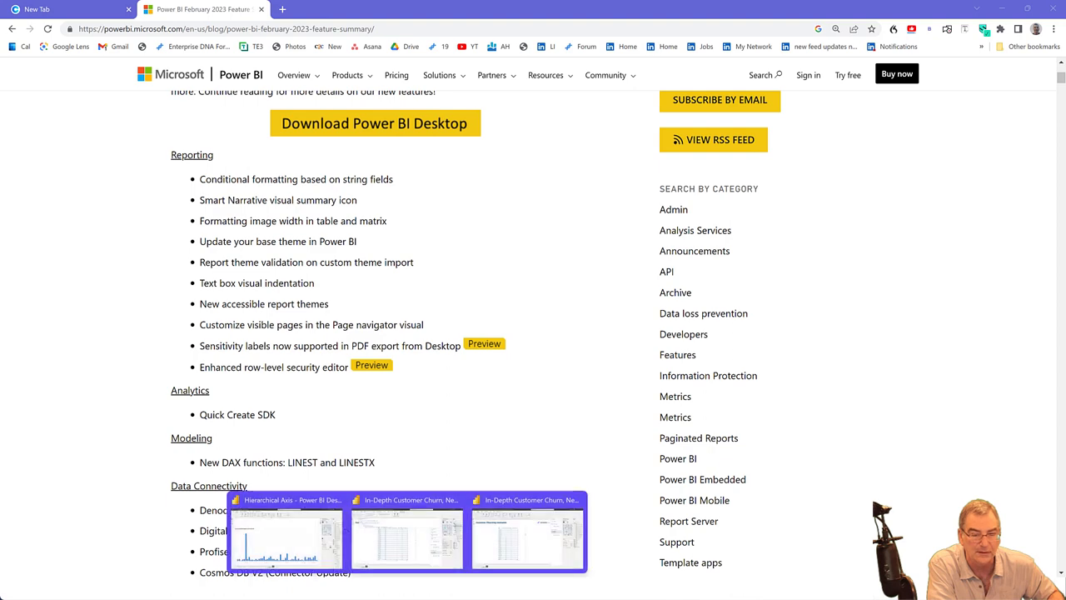
{"action": "left_click", "coordinate": [300, 511]}
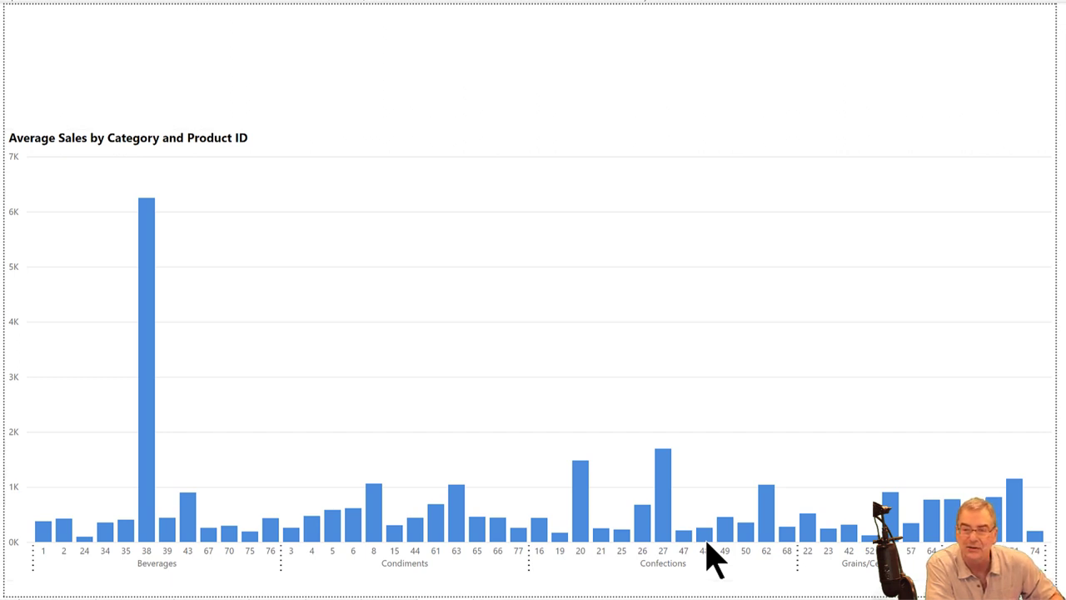
{"action": "left_click", "coordinate": [906, 140]}
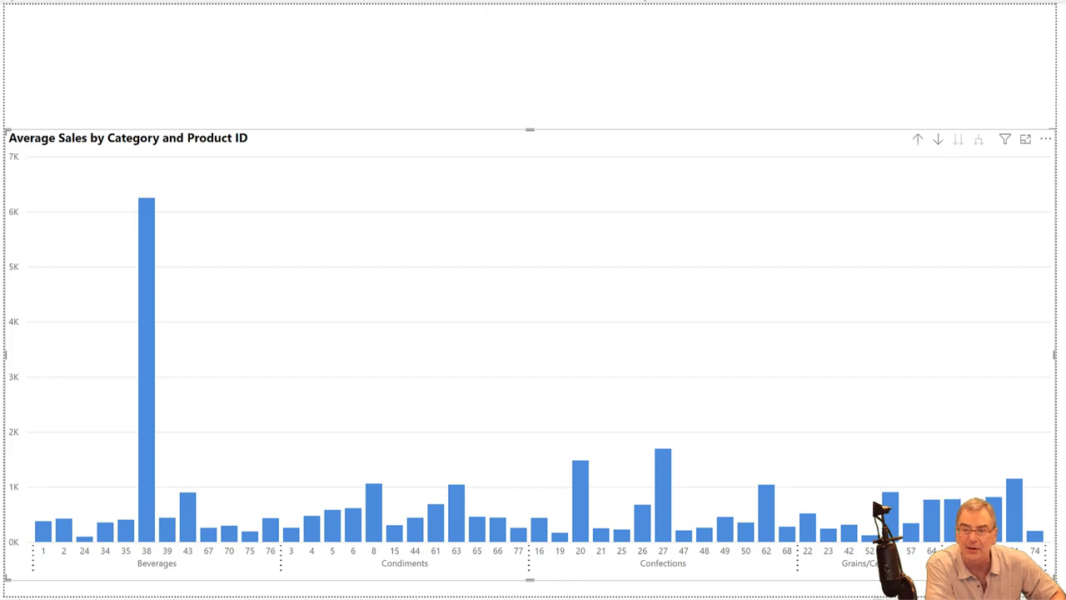
{"action": "left_click", "coordinate": [1012, 125]}
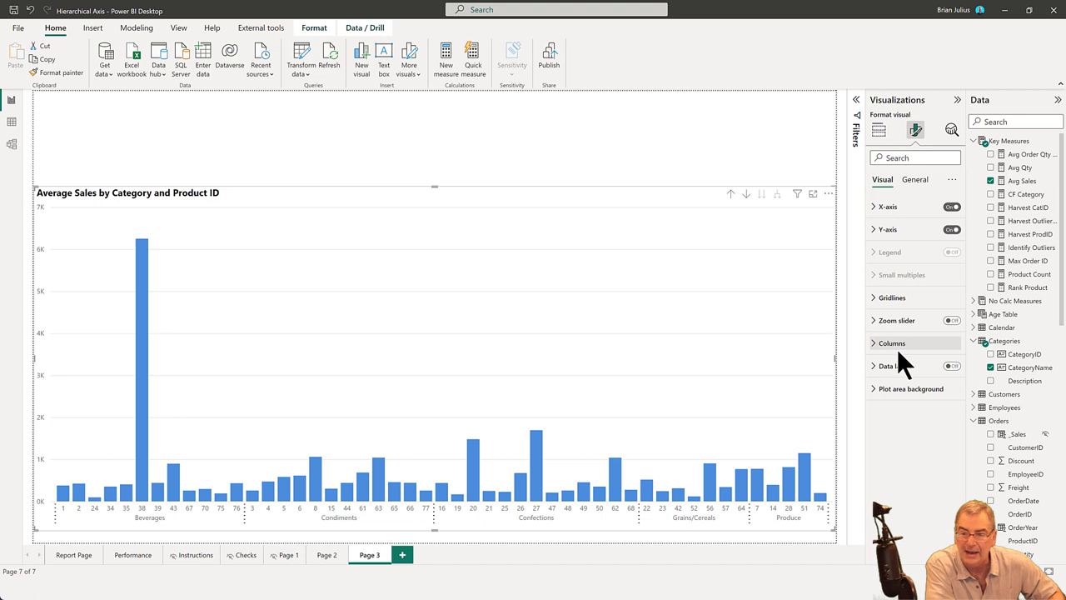
Add a rules-based conditional default column colour based on the Categories CategoryName field.
{"action": "left_click", "coordinate": [898, 349]}
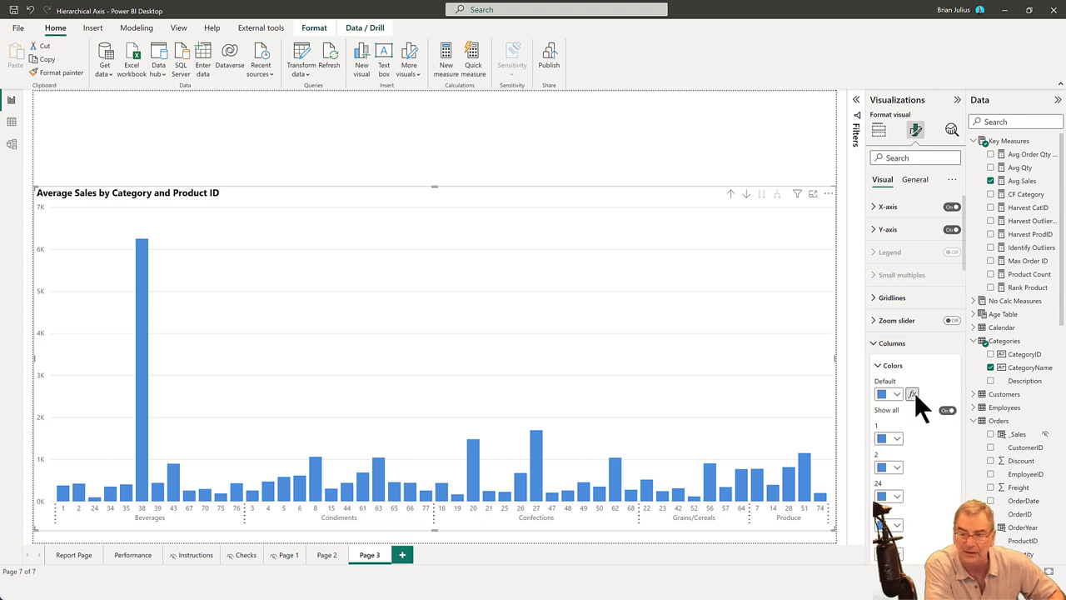
{"action": "left_click", "coordinate": [913, 394]}
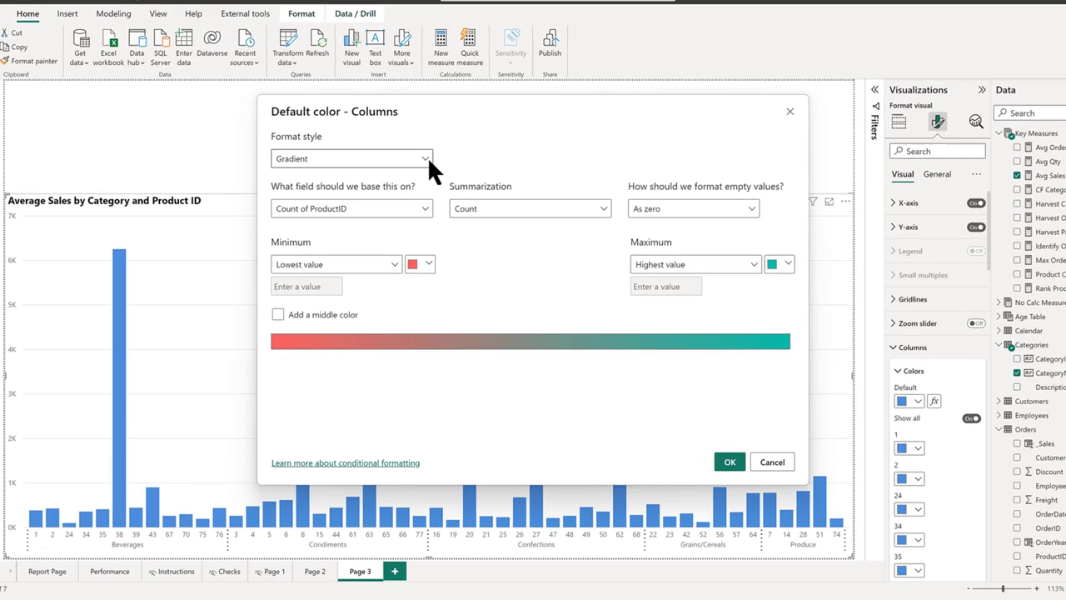
{"action": "left_click", "coordinate": [430, 164]}
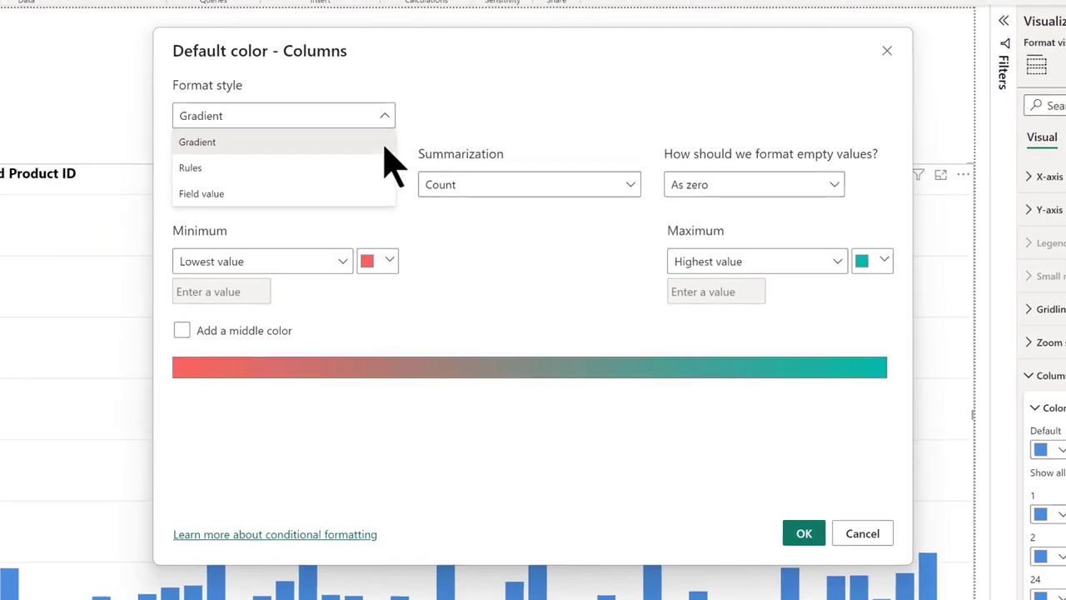
{"action": "left_click", "coordinate": [372, 163]}
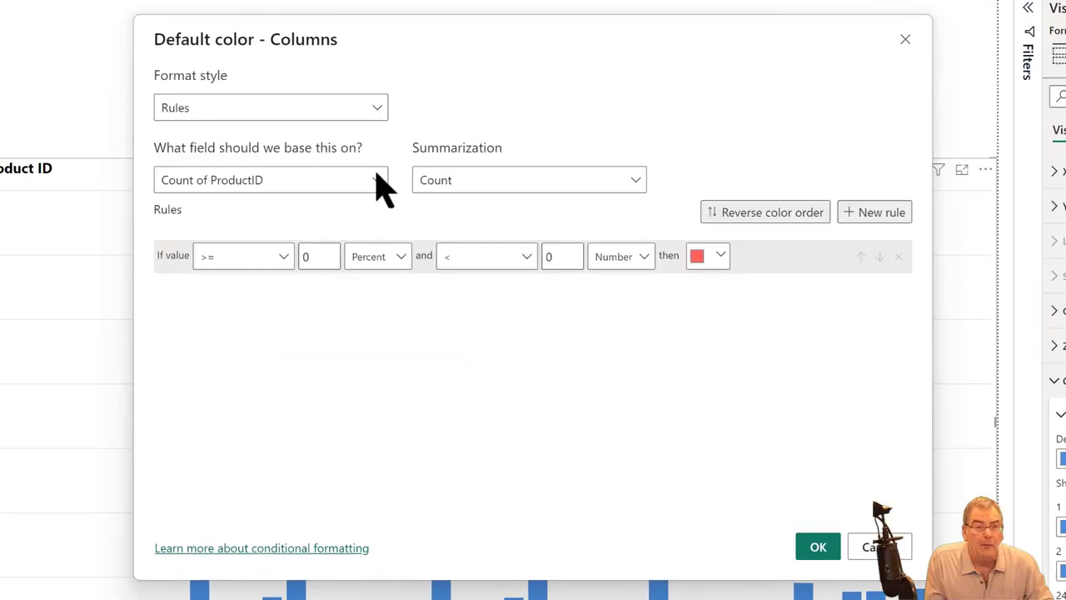
{"action": "left_click", "coordinate": [379, 185]}
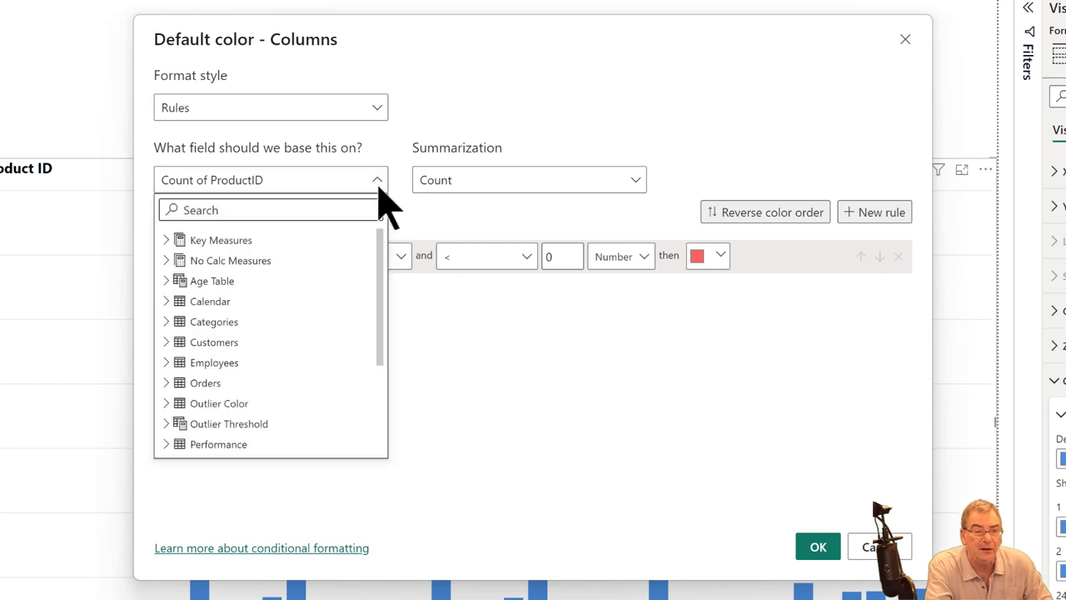
{"action": "left_click", "coordinate": [165, 322]}
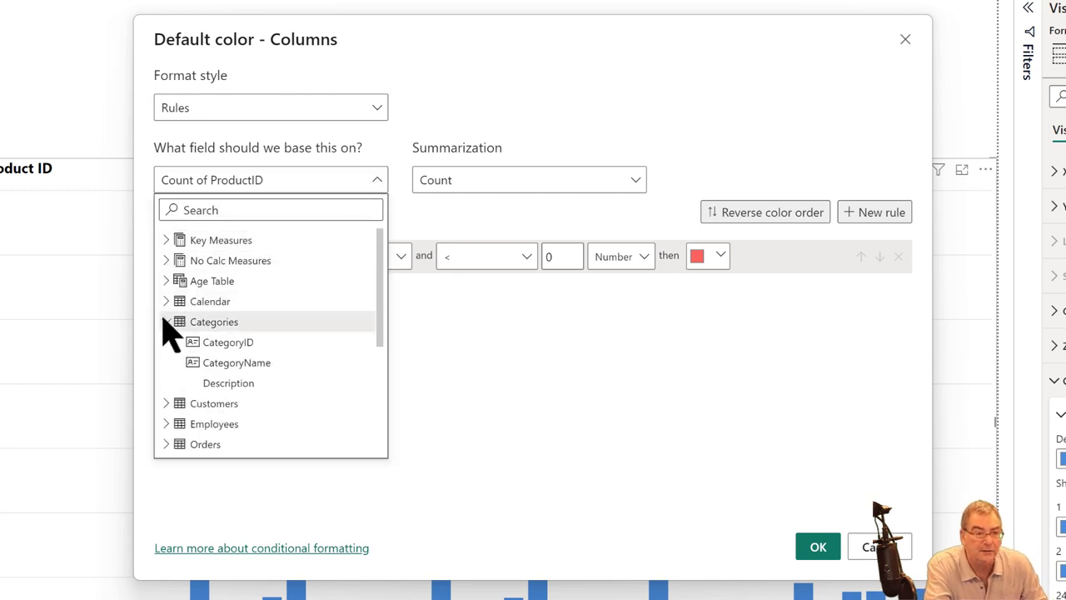
{"action": "left_click", "coordinate": [267, 382]}
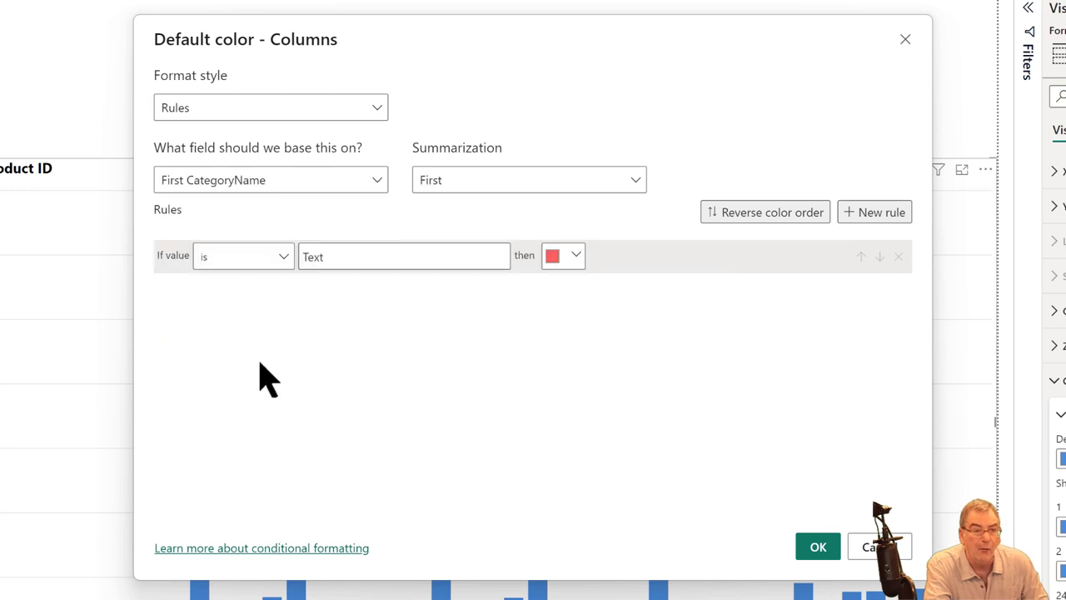
Define the rule 'is Confections' so those columns turn red, and apply it.
{"action": "left_click", "coordinate": [456, 187]}
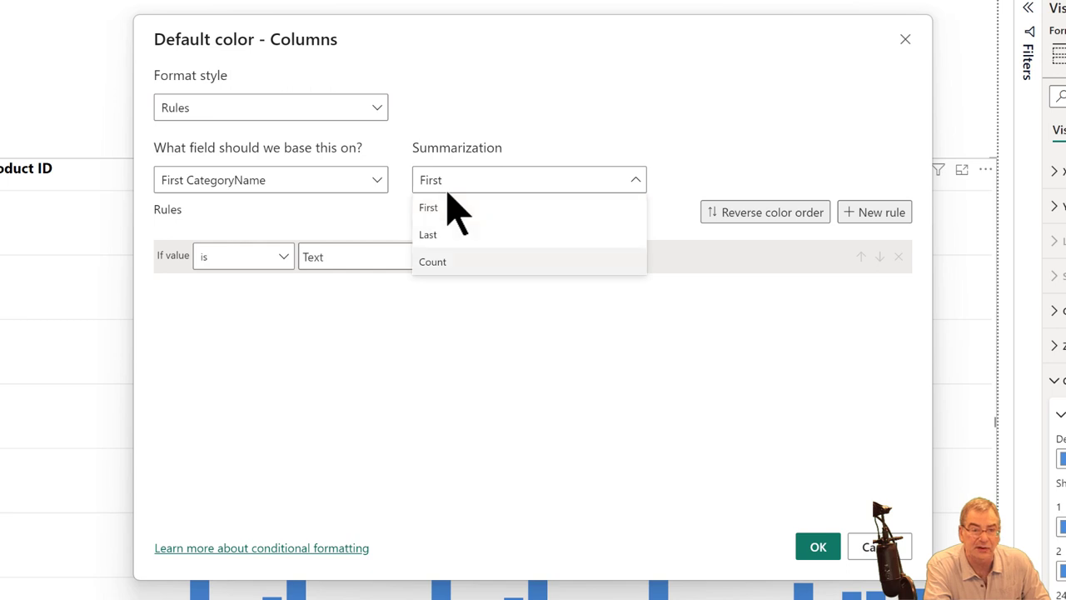
{"action": "left_click", "coordinate": [285, 258]}
{"action": "left_click", "coordinate": [286, 259]}
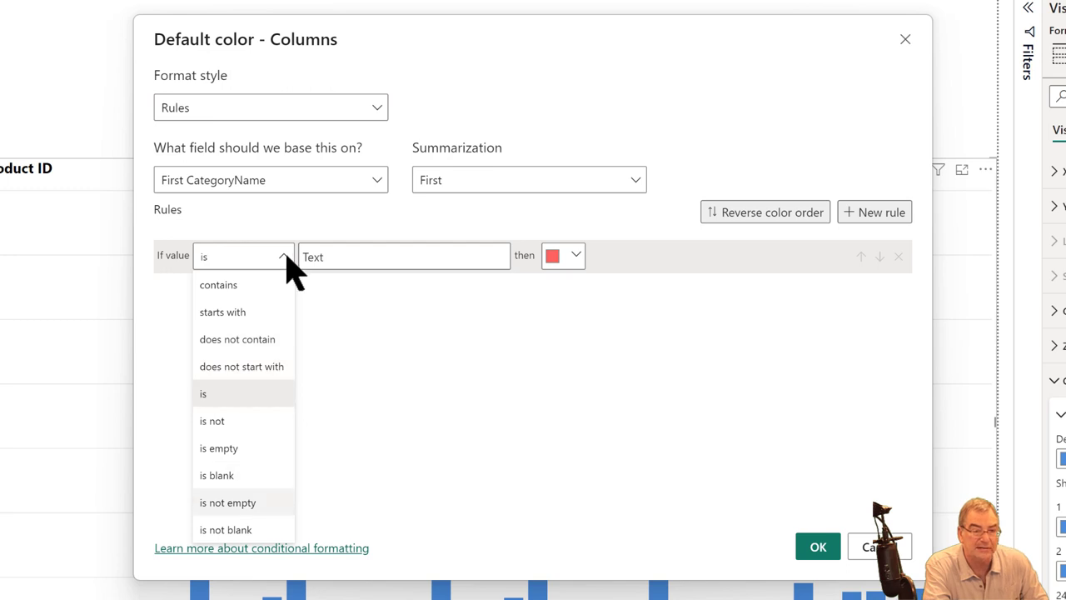
{"action": "left_click", "coordinate": [218, 260]}
{"action": "left_click", "coordinate": [376, 257]}
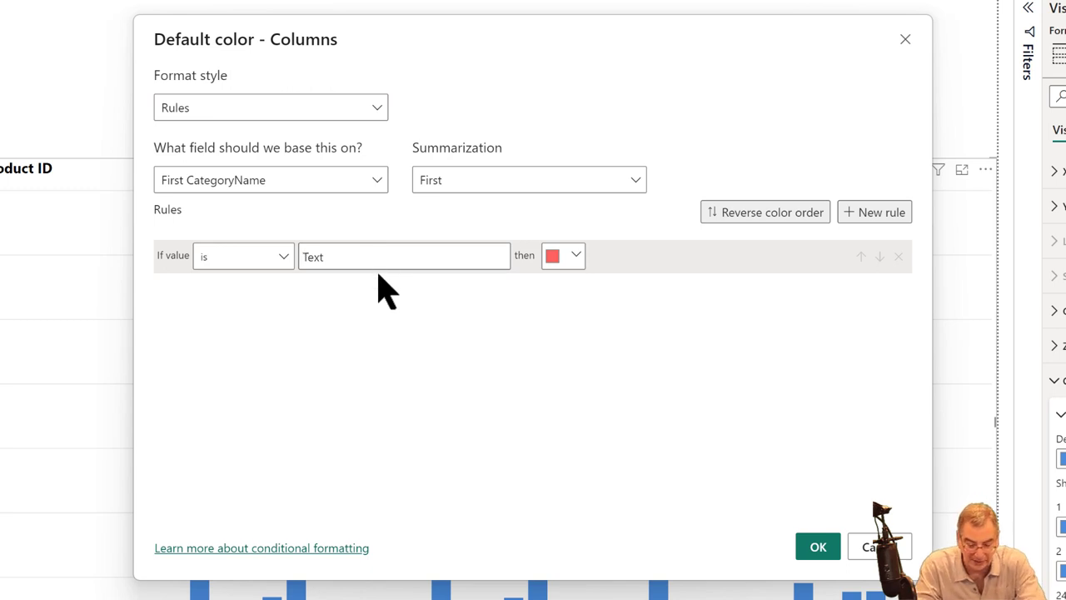
{"action": "type", "text": "Confections"}
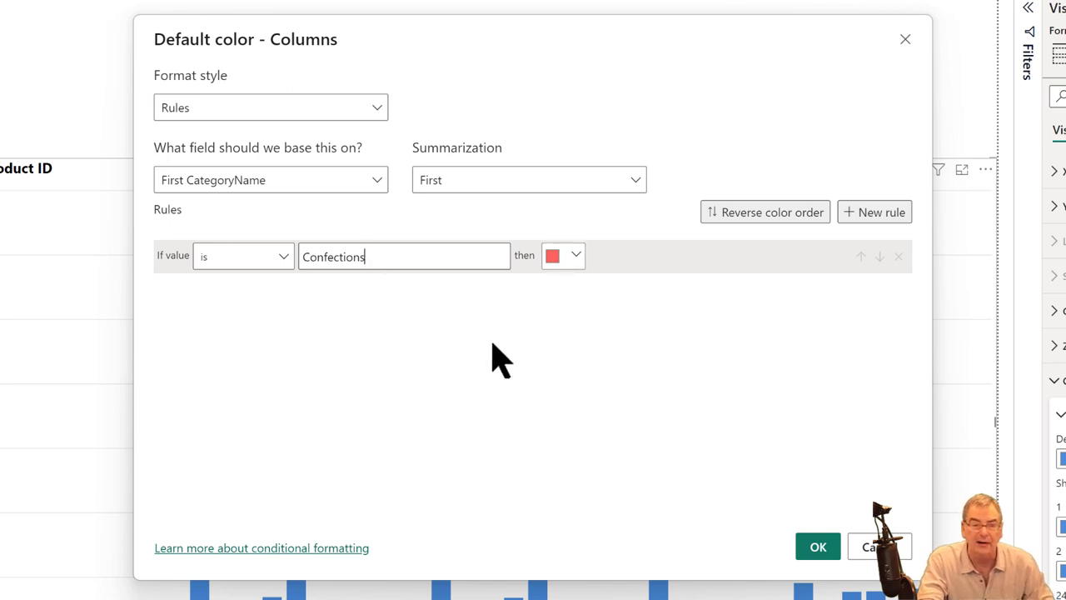
{"action": "left_click", "coordinate": [818, 547]}
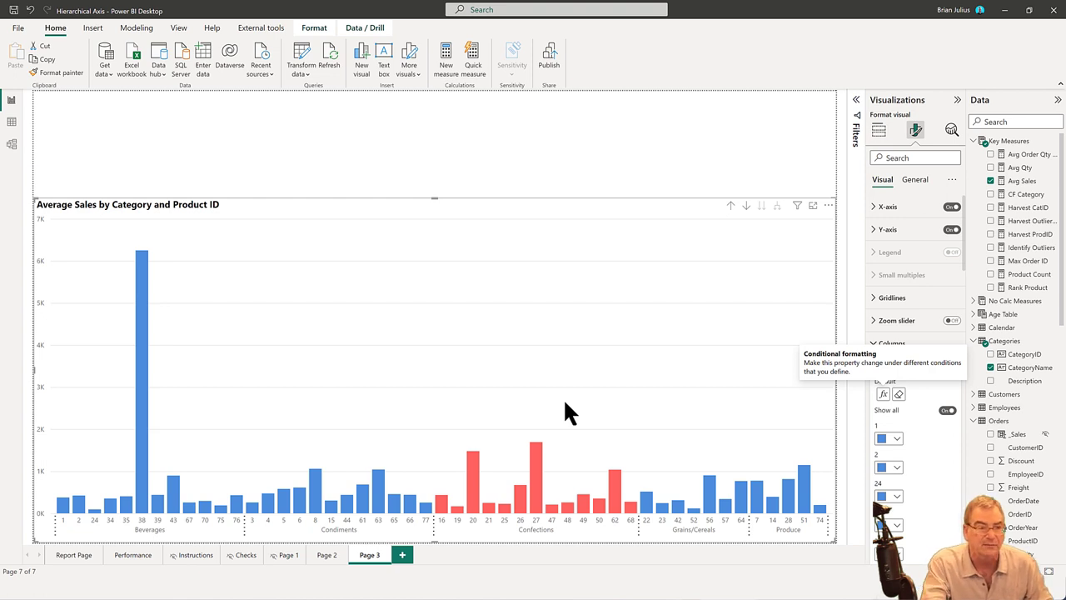
Go to Page 2 with its Outlier Color and Outlier Threshold slicers and format its Average Sales chart.
{"action": "left_click", "coordinate": [472, 186]}
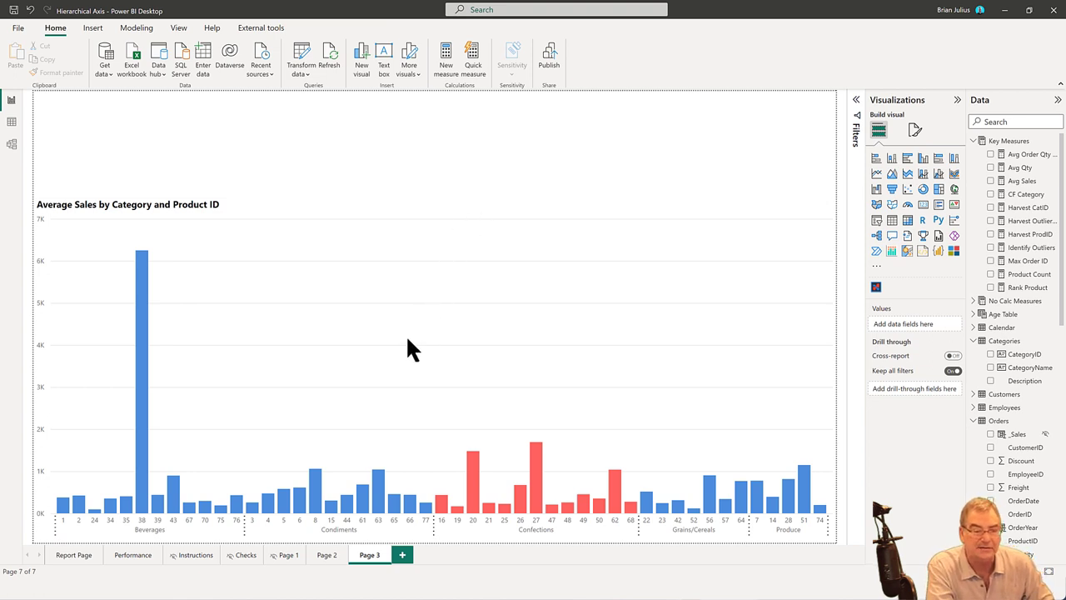
{"action": "left_click", "coordinate": [324, 556]}
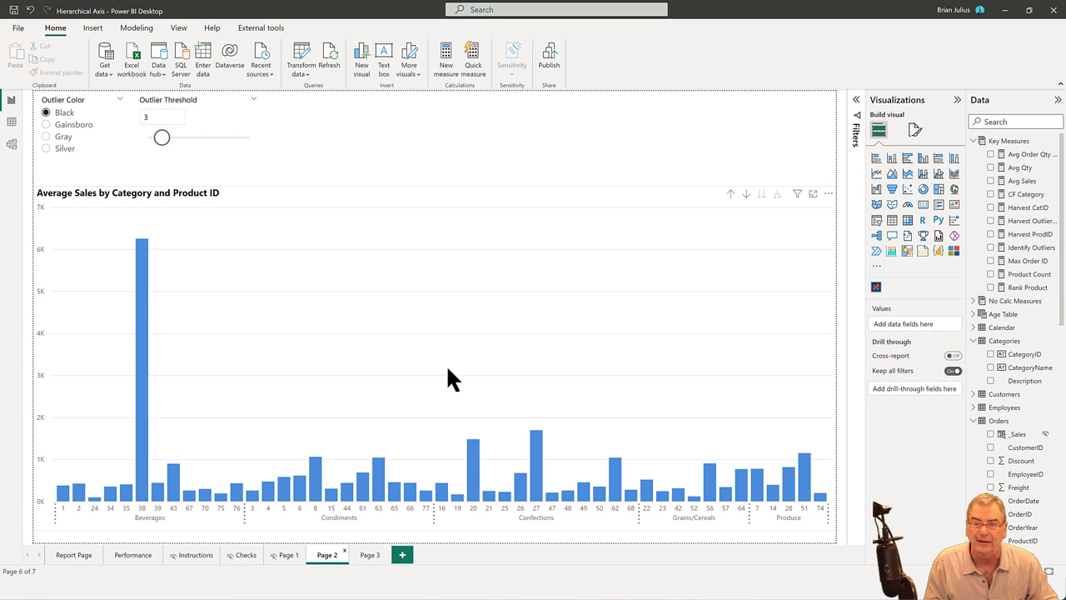
{"action": "left_click", "coordinate": [723, 304]}
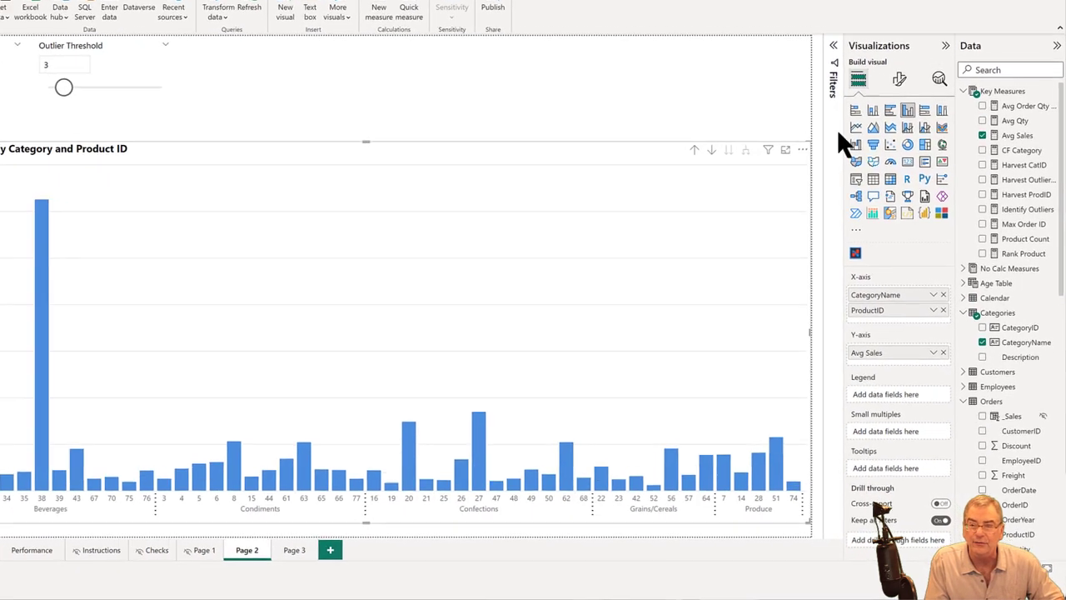
{"action": "left_click", "coordinate": [899, 77]}
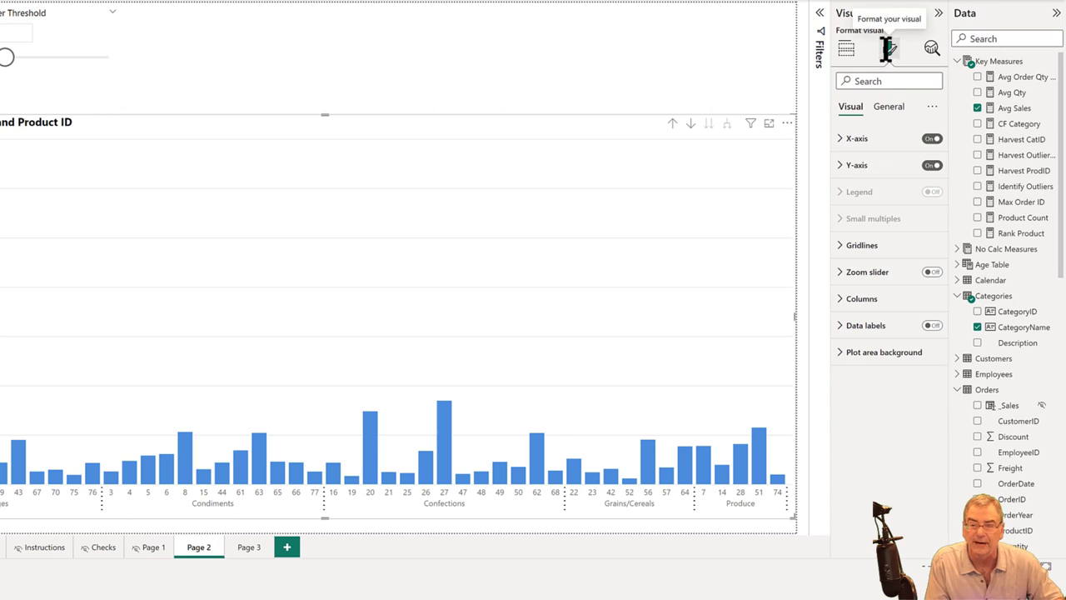
Set the column default colour to Field value, using the Key Measures CF Category measure.
{"action": "left_click", "coordinate": [863, 302]}
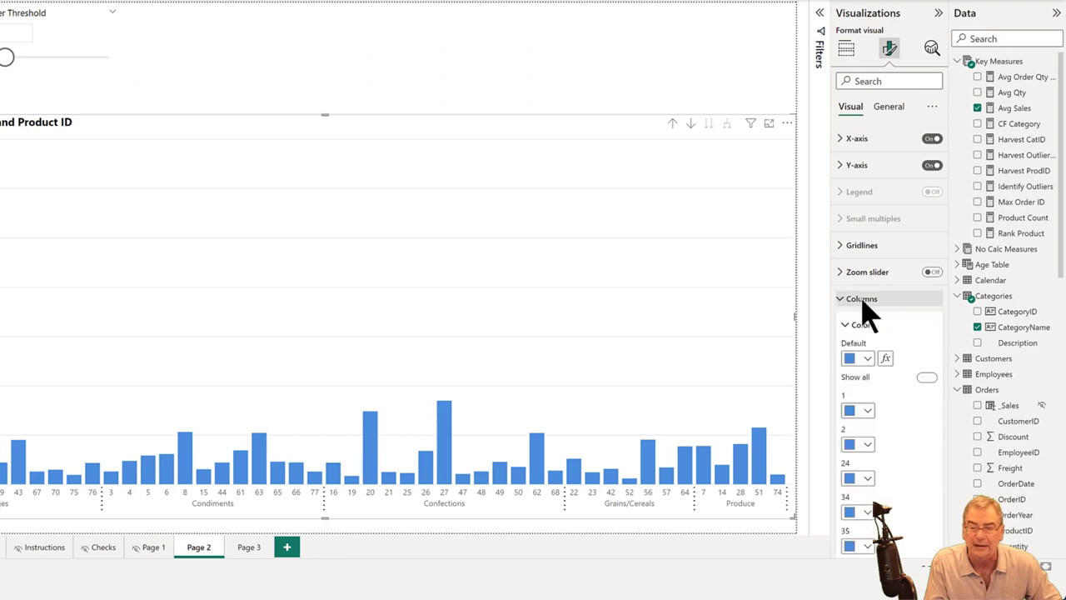
{"action": "left_click", "coordinate": [885, 359]}
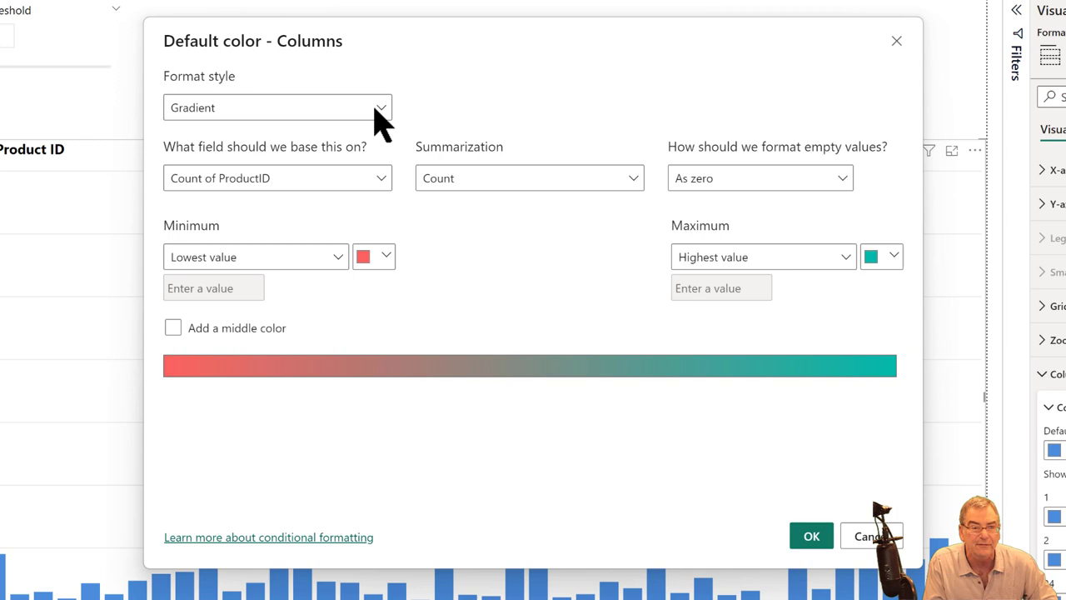
{"action": "left_click", "coordinate": [346, 99]}
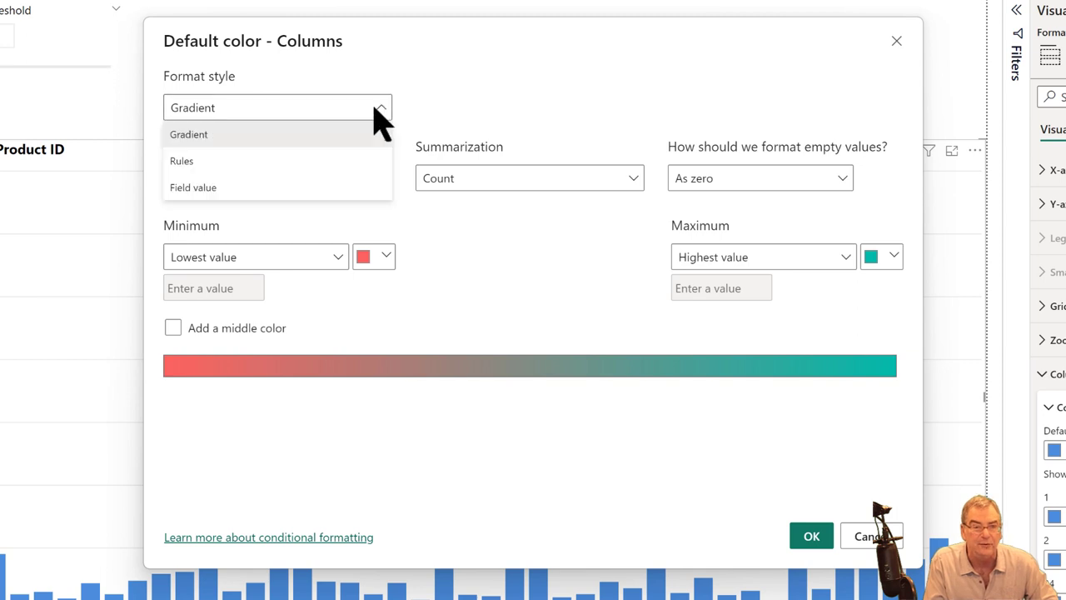
{"action": "left_click", "coordinate": [353, 185]}
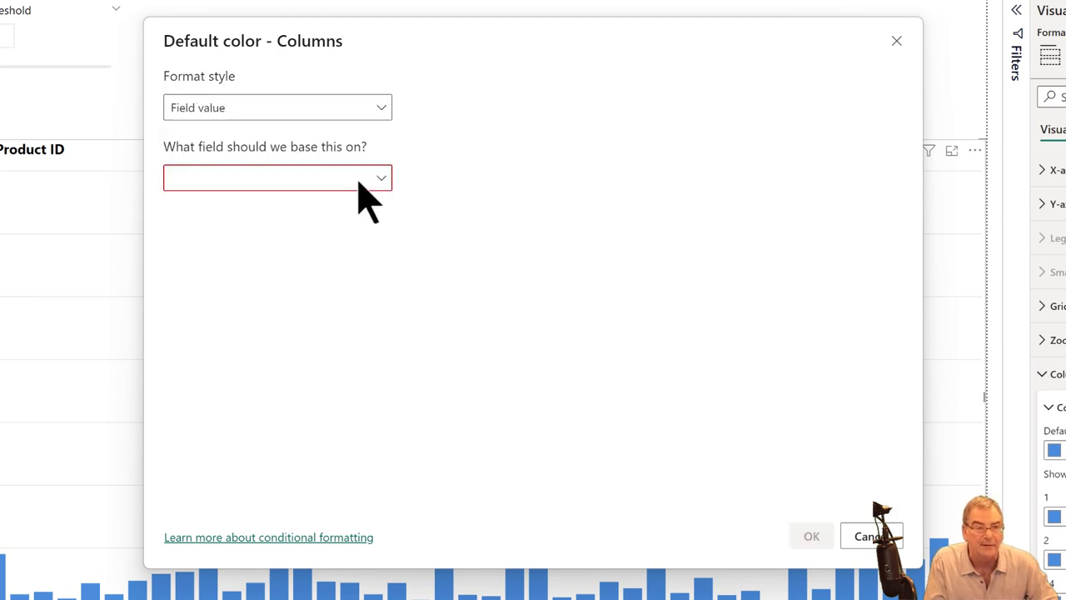
{"action": "left_click", "coordinate": [374, 179]}
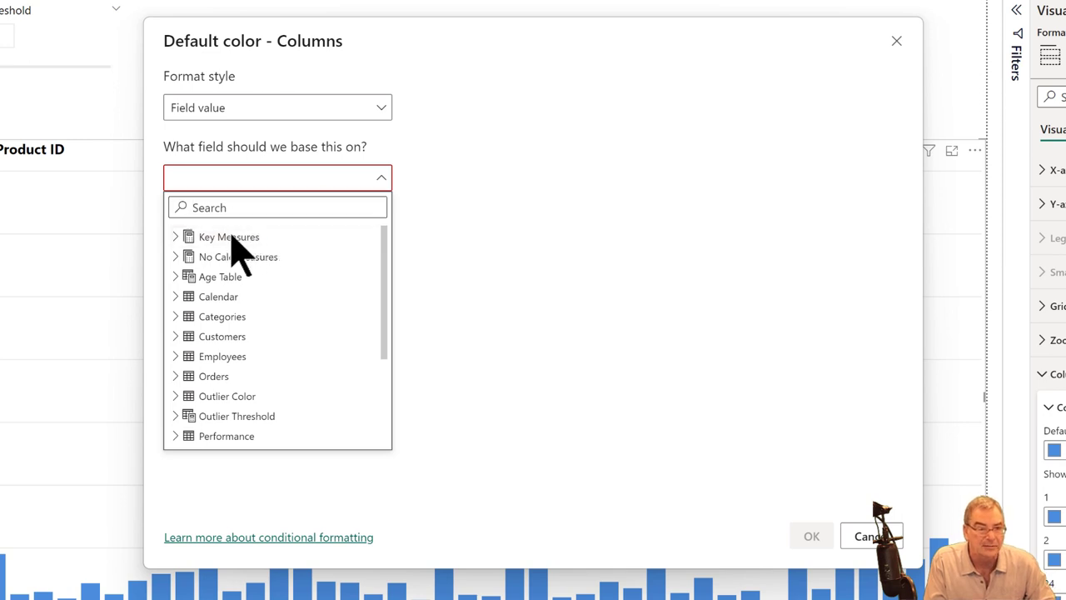
{"action": "left_click", "coordinate": [175, 236]}
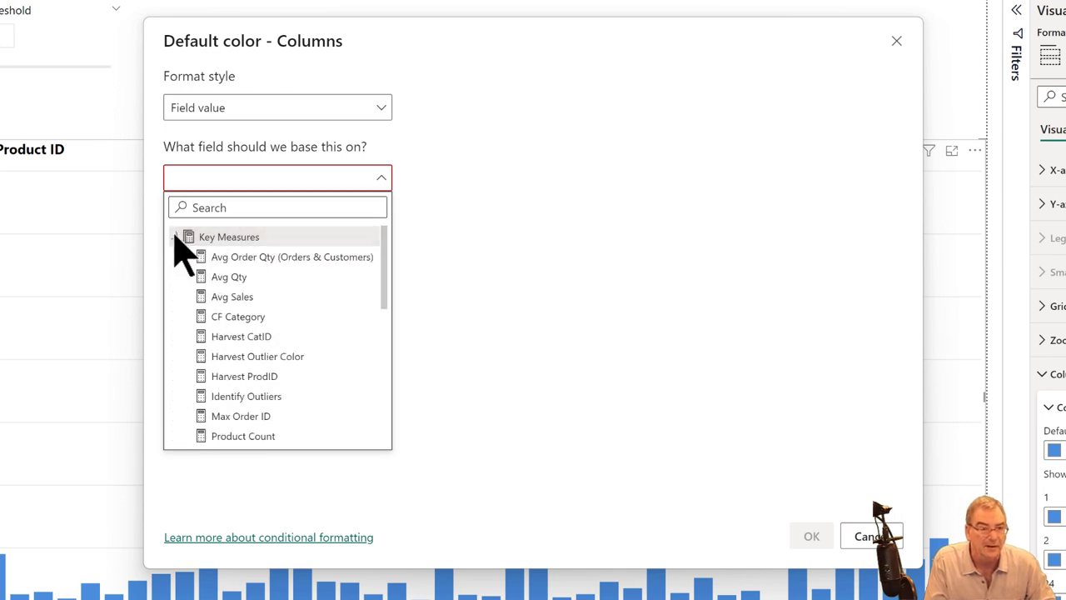
{"action": "left_click", "coordinate": [264, 317]}
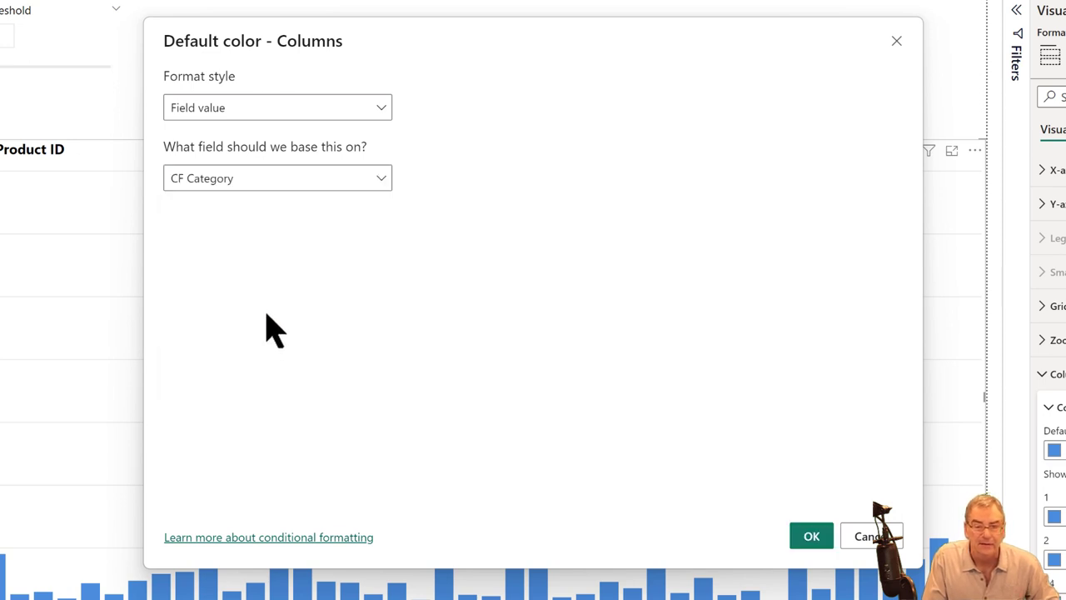
{"action": "left_click", "coordinate": [812, 537]}
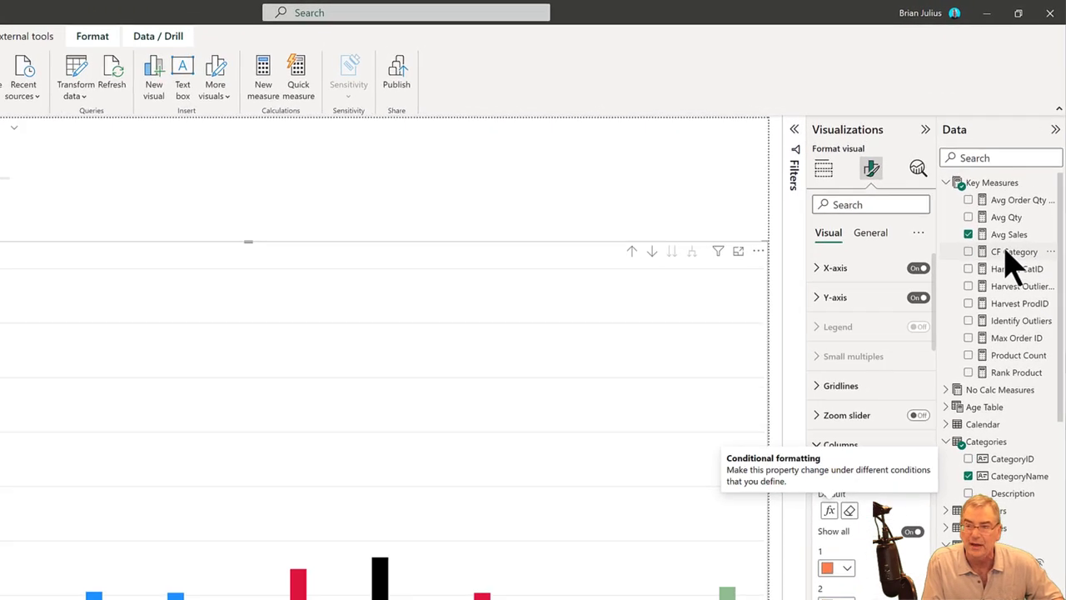
Open the CF Category measure and step through the lines of its SWITCH(TRUE()) DAX.
{"action": "left_click", "coordinate": [1003, 279]}
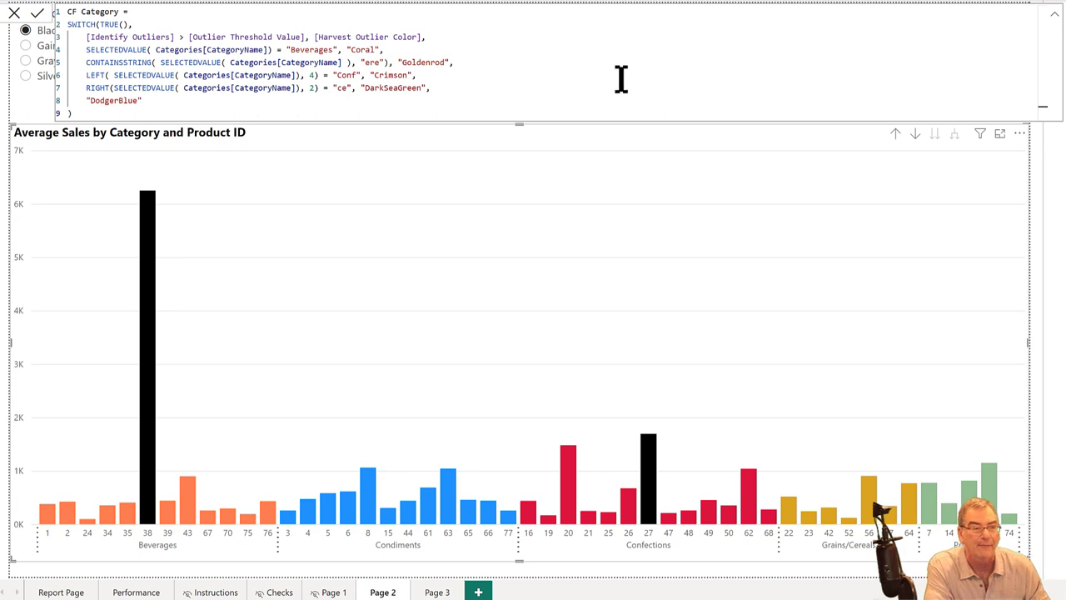
{"action": "left_click", "coordinate": [618, 79]}
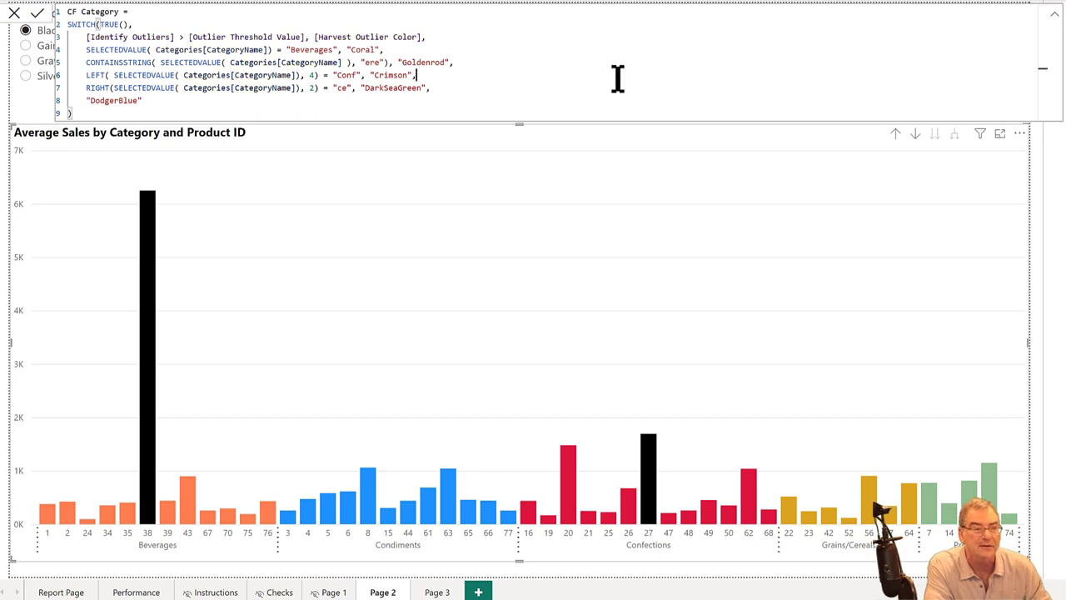
{"action": "left_click", "coordinate": [457, 13]}
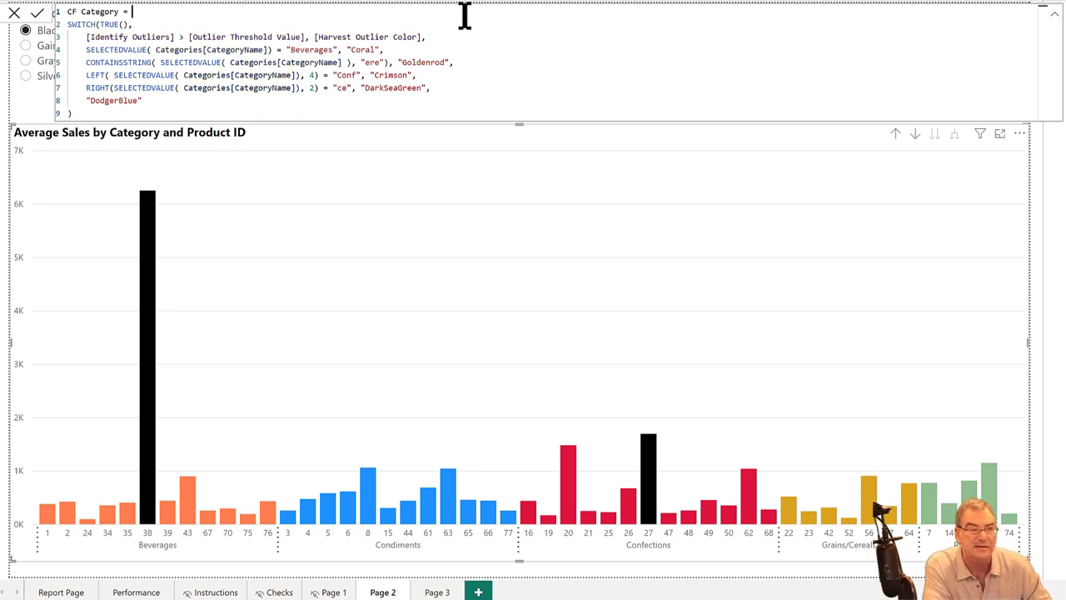
{"action": "left_click", "coordinate": [459, 25]}
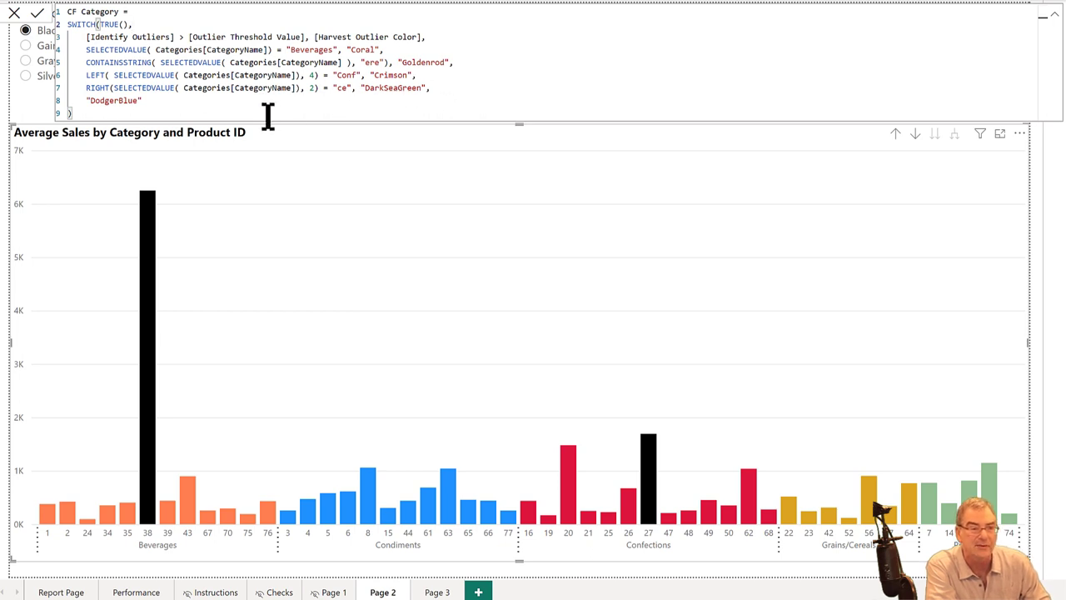
{"action": "key", "text": "End"}
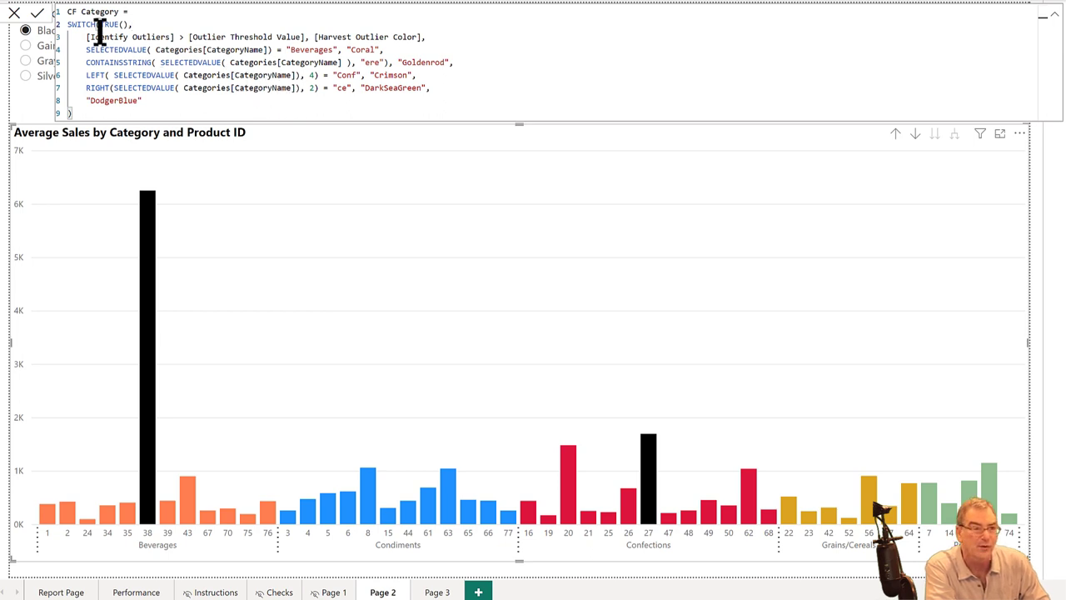
Close the formula bar, then reopen the CF Category measure's DAX from the Data pane.
{"action": "left_click", "coordinate": [35, 15]}
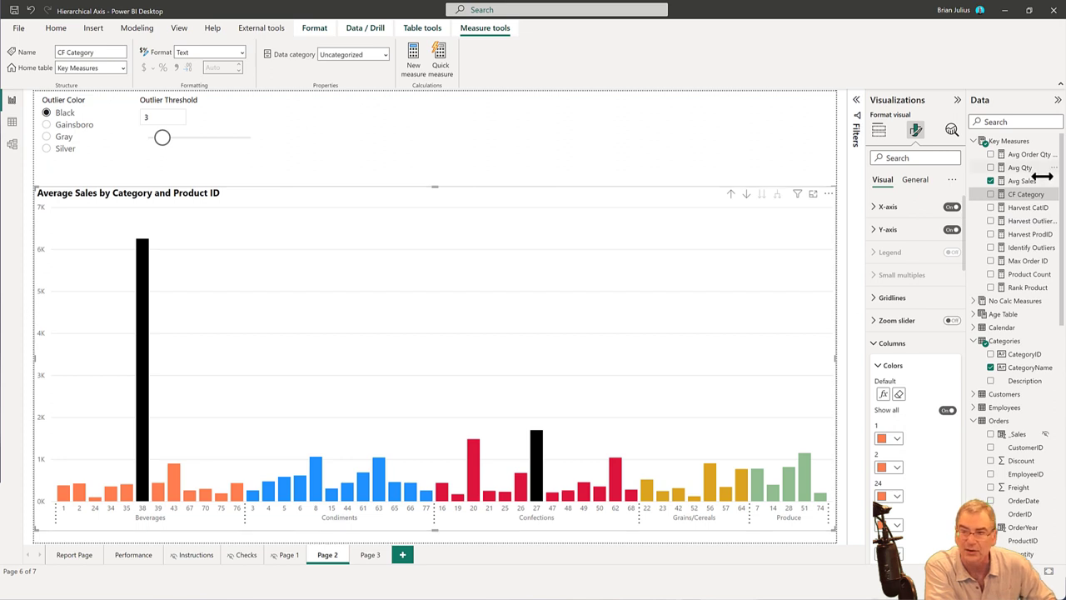
{"action": "left_click", "coordinate": [1046, 181]}
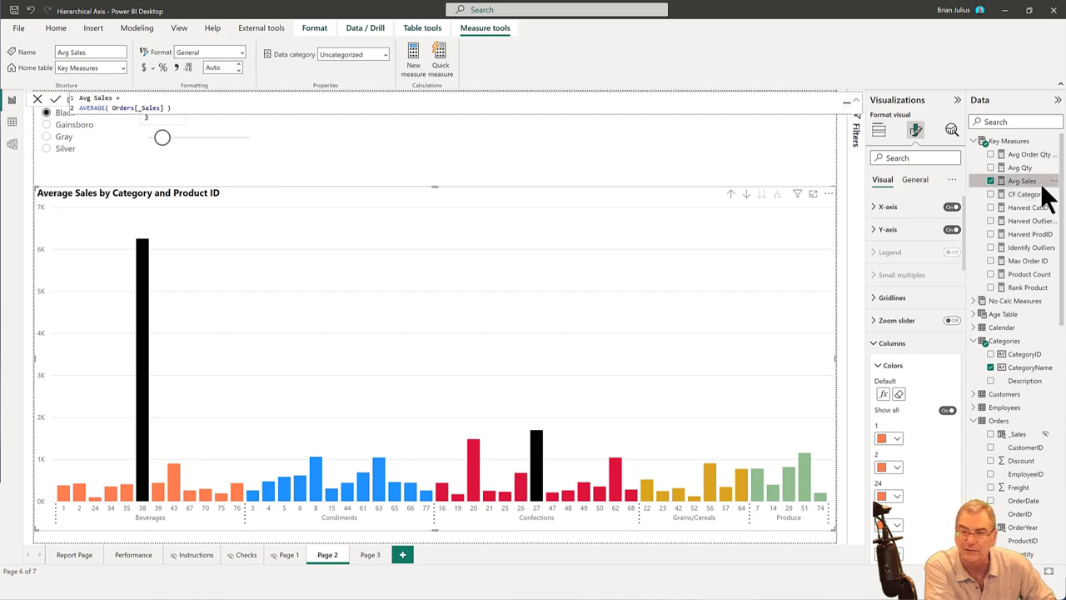
{"action": "left_click", "coordinate": [1041, 193]}
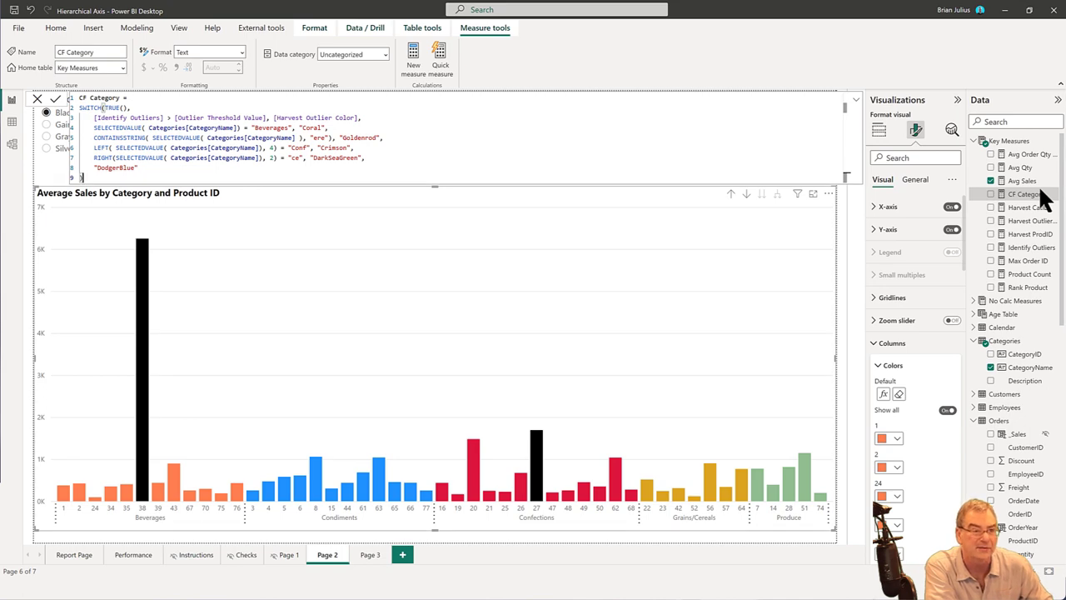
Replace DodgerBlue with Navy as the CF Category fallback colour and commit.
{"action": "double_click", "coordinate": [116, 168]}
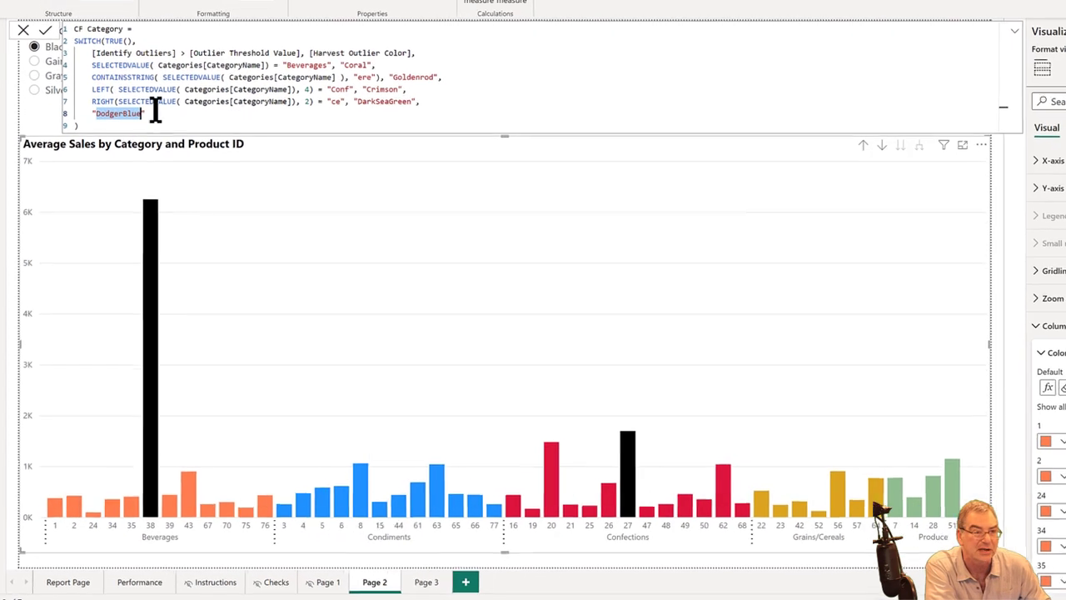
{"action": "type", "text": "Navy"}
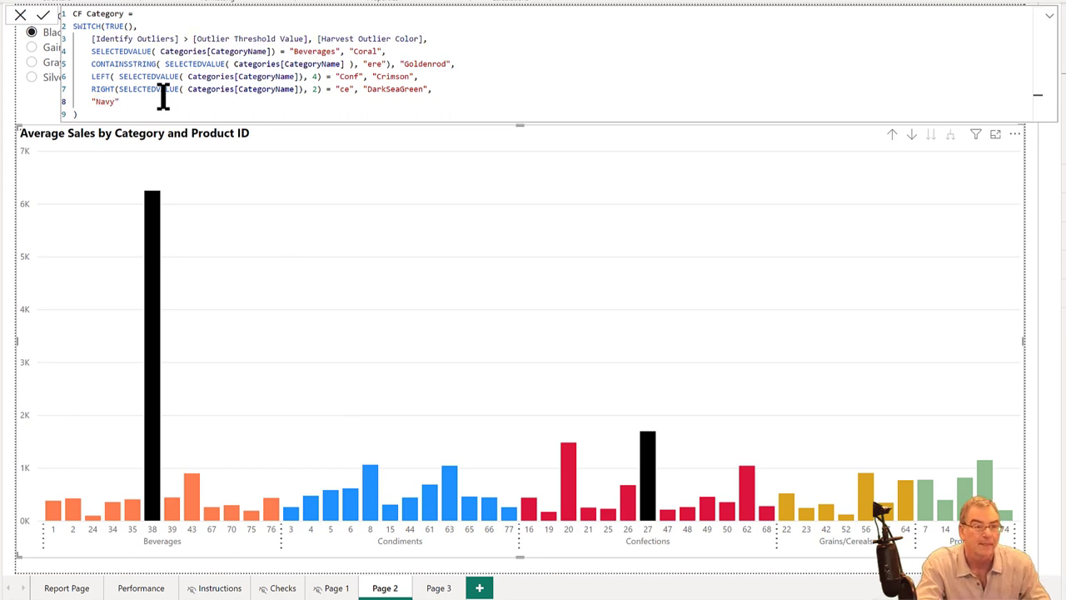
{"action": "key", "text": "Return"}
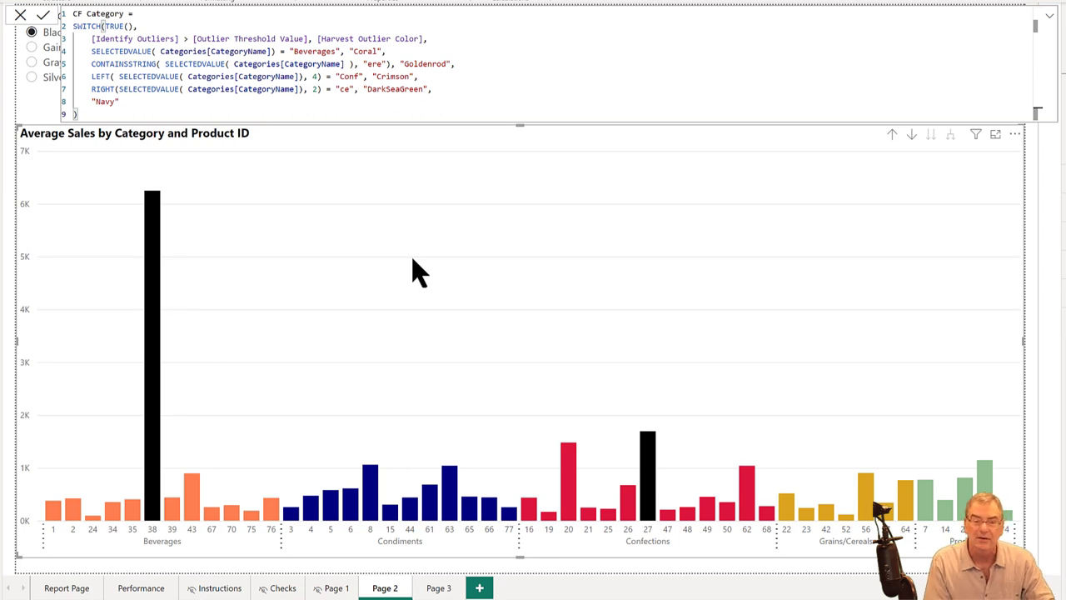
Replace Navy with Lavender on line 8 of the CF Category formula and commit.
{"action": "double_click", "coordinate": [106, 100]}
{"action": "type", "text": "Lavender"}
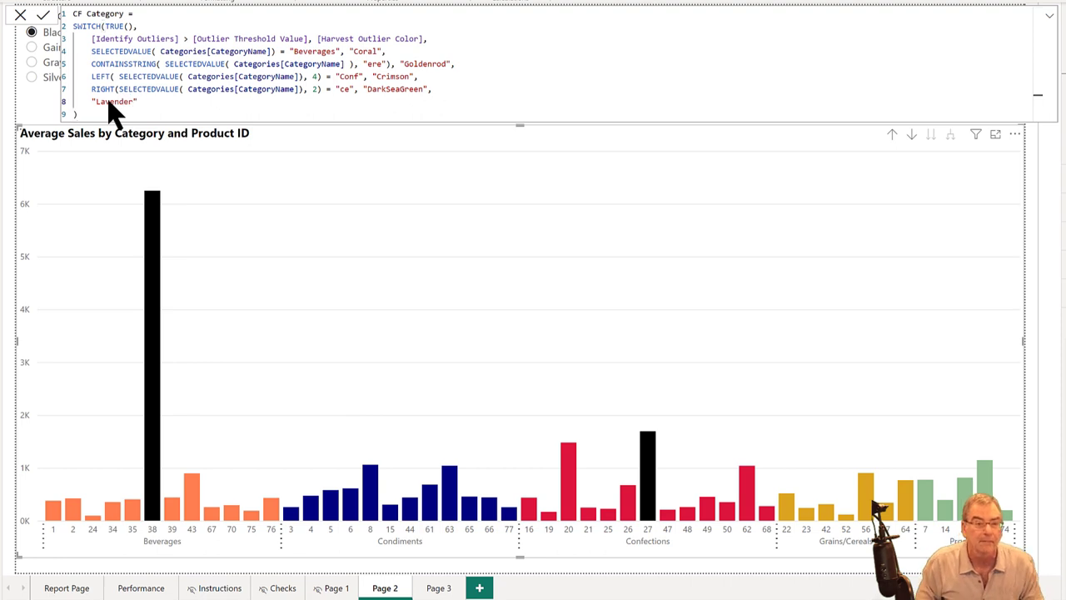
{"action": "key", "text": "Return"}
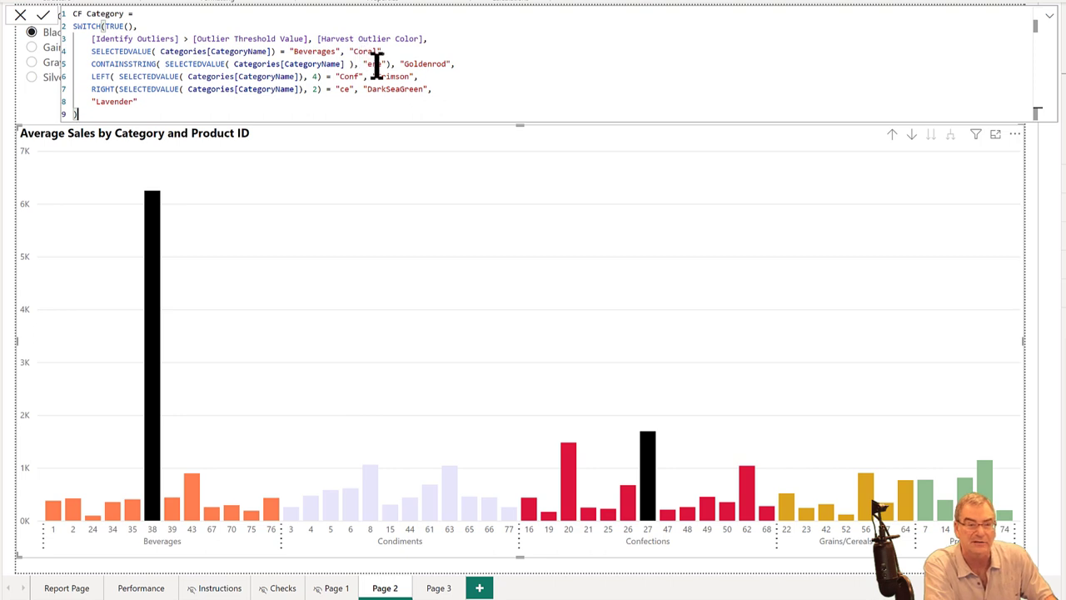
{"action": "left_click", "coordinate": [377, 64]}
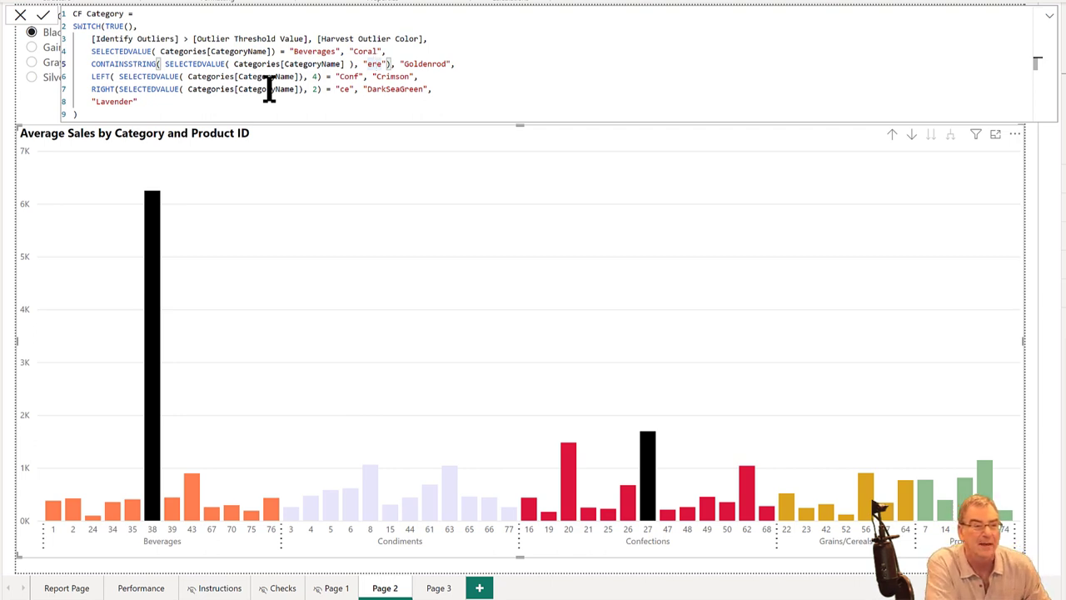
{"action": "left_click", "coordinate": [225, 38]}
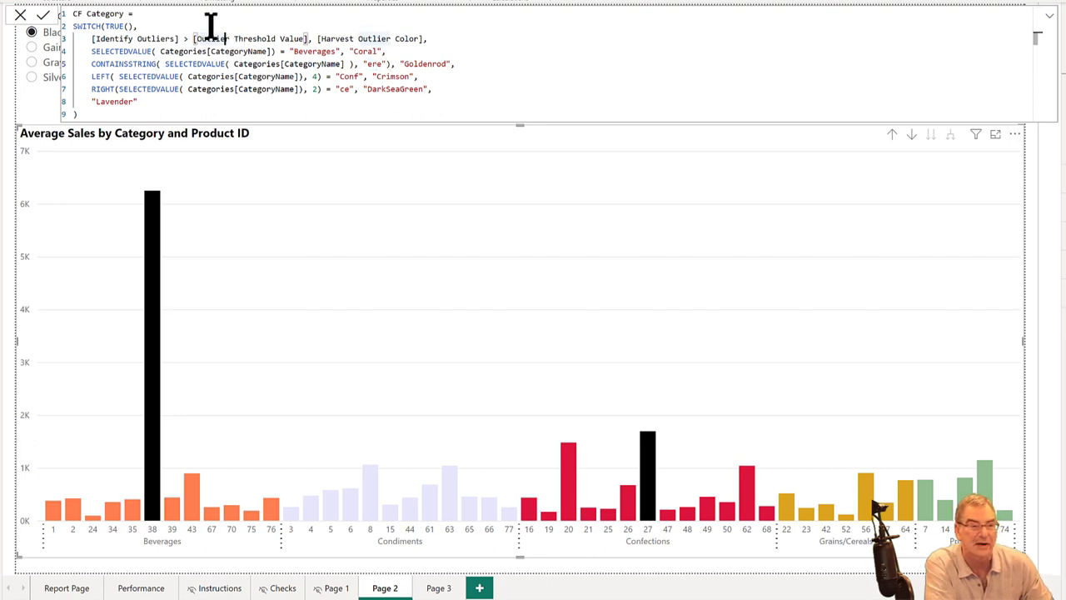
{"action": "left_click", "coordinate": [204, 20]}
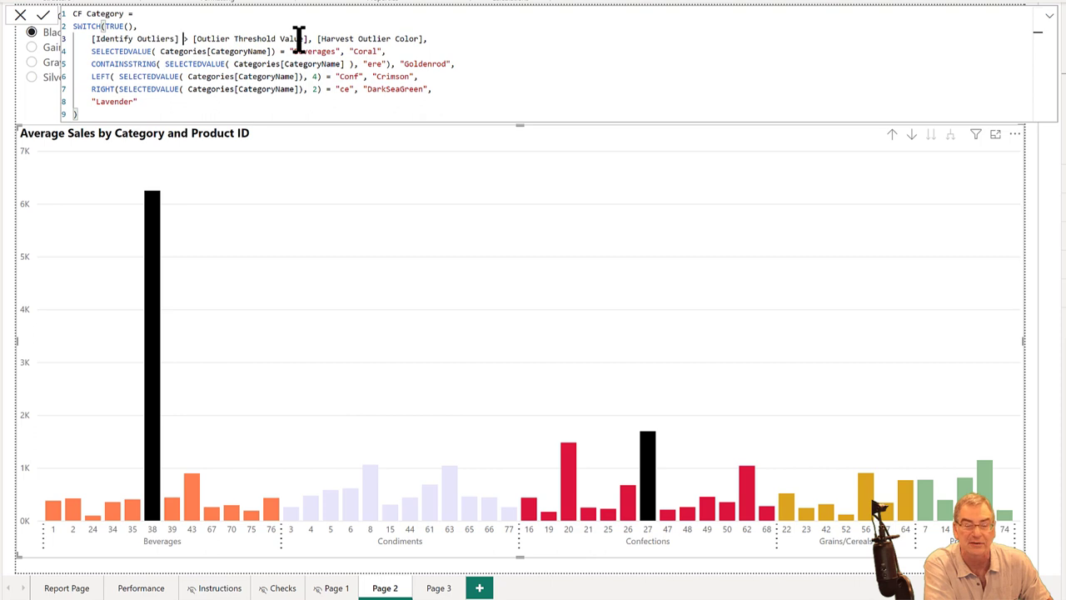
Close CF Category, review the Identify Outliers measure's DAX, then dismiss it unchanged.
{"action": "left_click", "coordinate": [20, 15]}
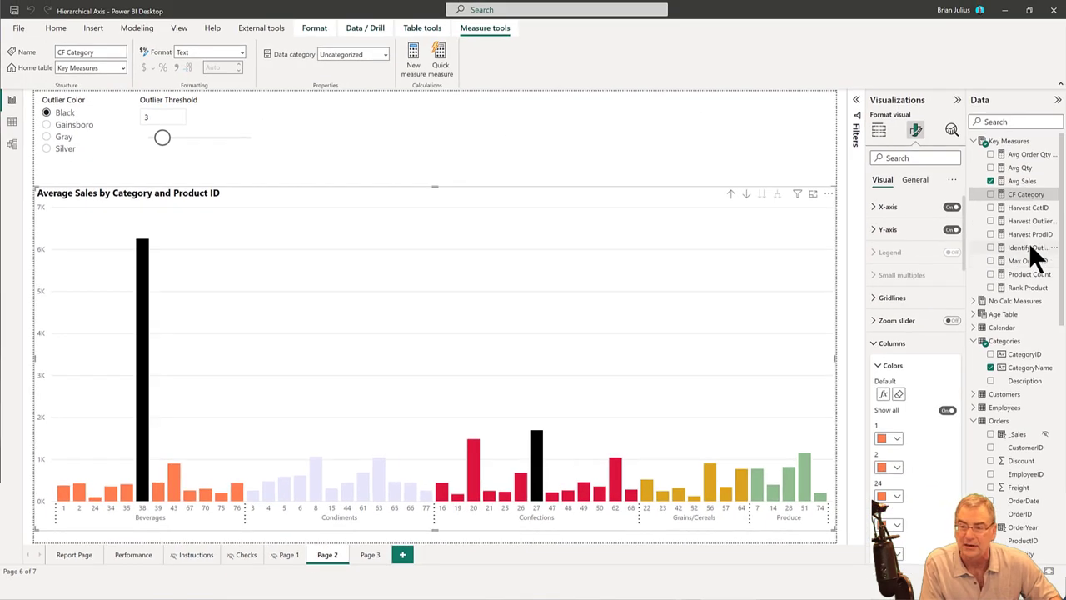
{"action": "left_click", "coordinate": [1033, 249]}
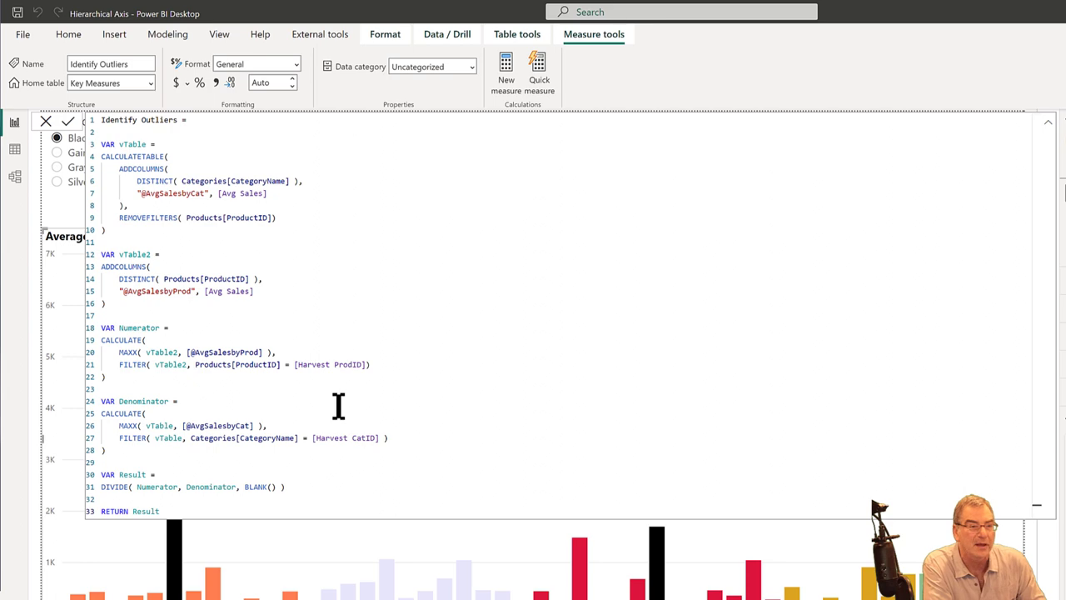
{"action": "left_click", "coordinate": [46, 123]}
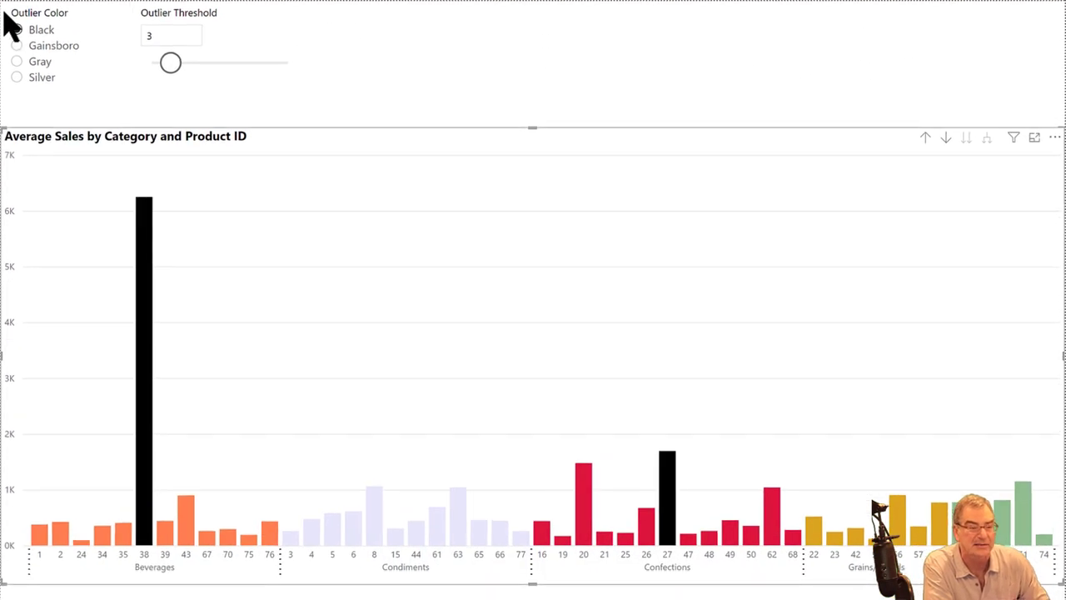
Reselect the Outlier Threshold slicer, briefly reopen CF Category, then raise the threshold to 4.
{"action": "left_click", "coordinate": [170, 63]}
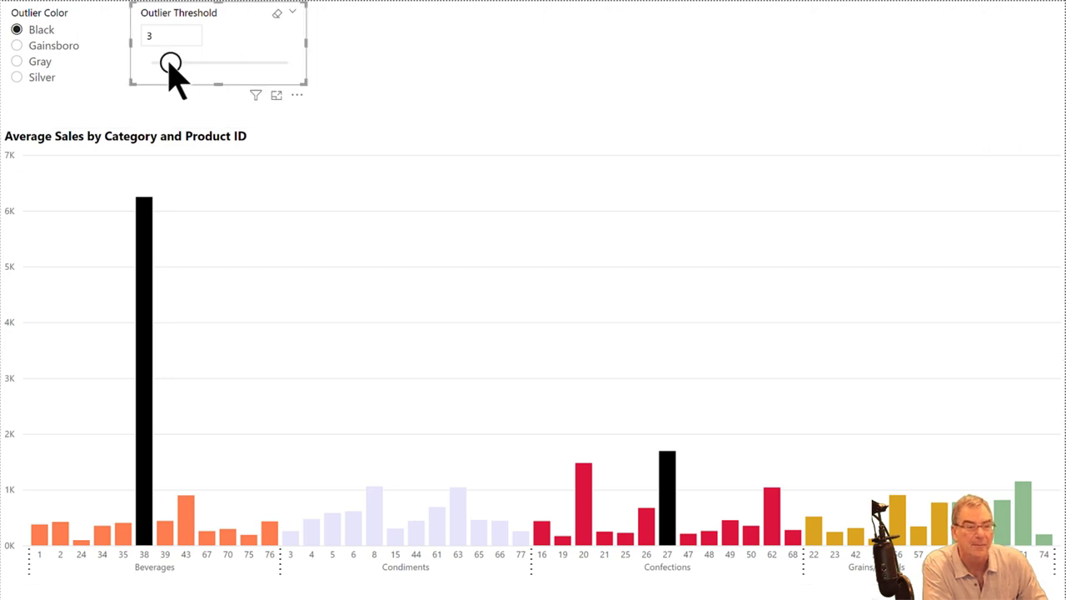
{"action": "left_click", "coordinate": [157, 206]}
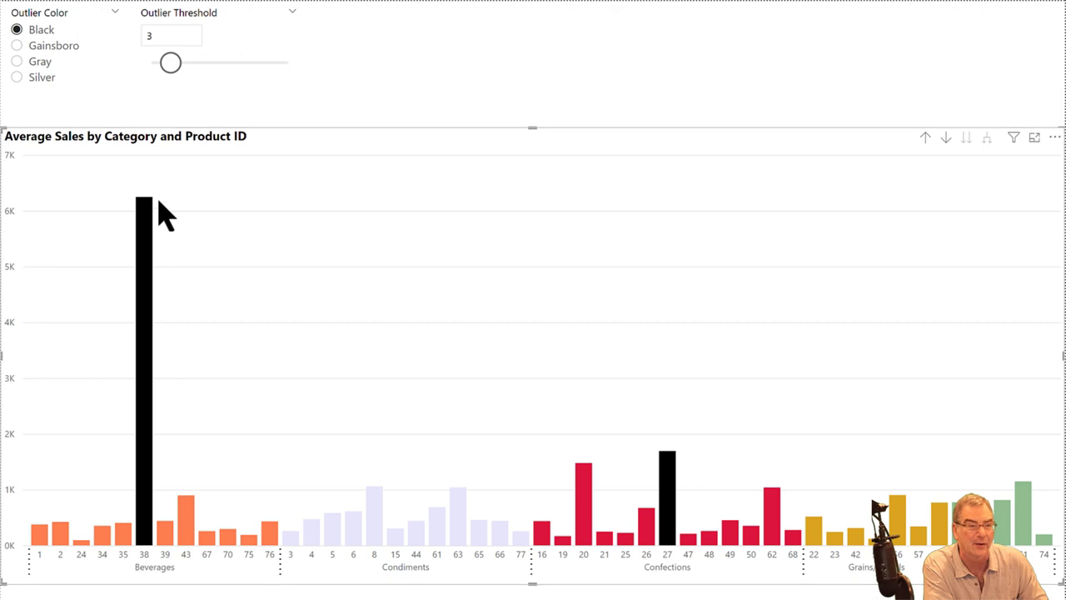
{"action": "left_click", "coordinate": [177, 67]}
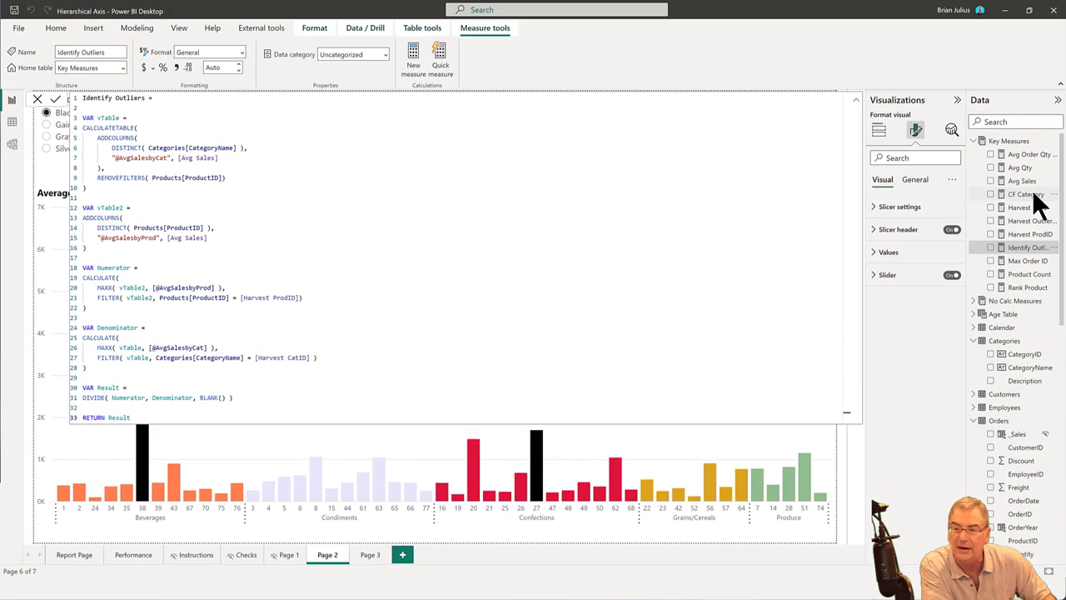
{"action": "left_click", "coordinate": [1033, 197]}
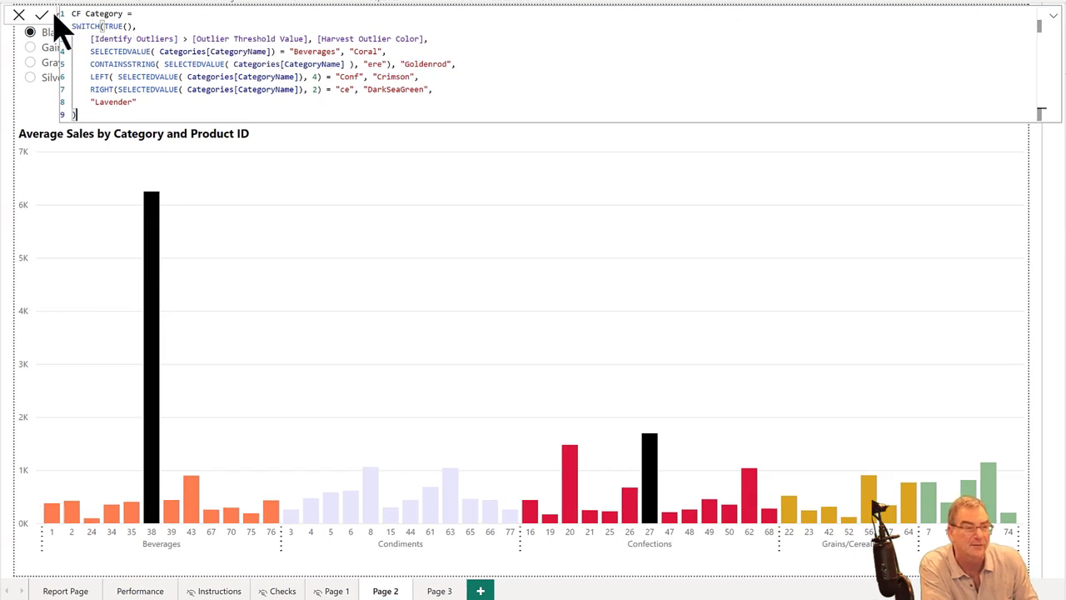
{"action": "left_click", "coordinate": [18, 17]}
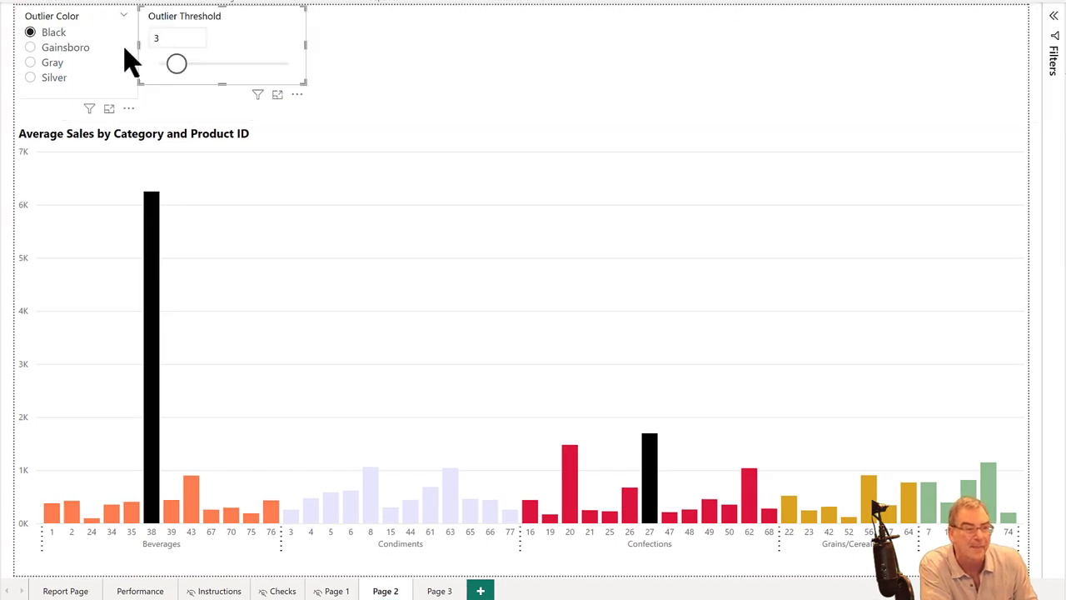
{"action": "left_click", "coordinate": [191, 64]}
Move the Outlier Threshold slider up to 7, then down to 2, flagging products 8, 20, 27, 38.
{"action": "left_click_drag", "start_coordinate": [222, 63], "coordinate": [241, 61]}
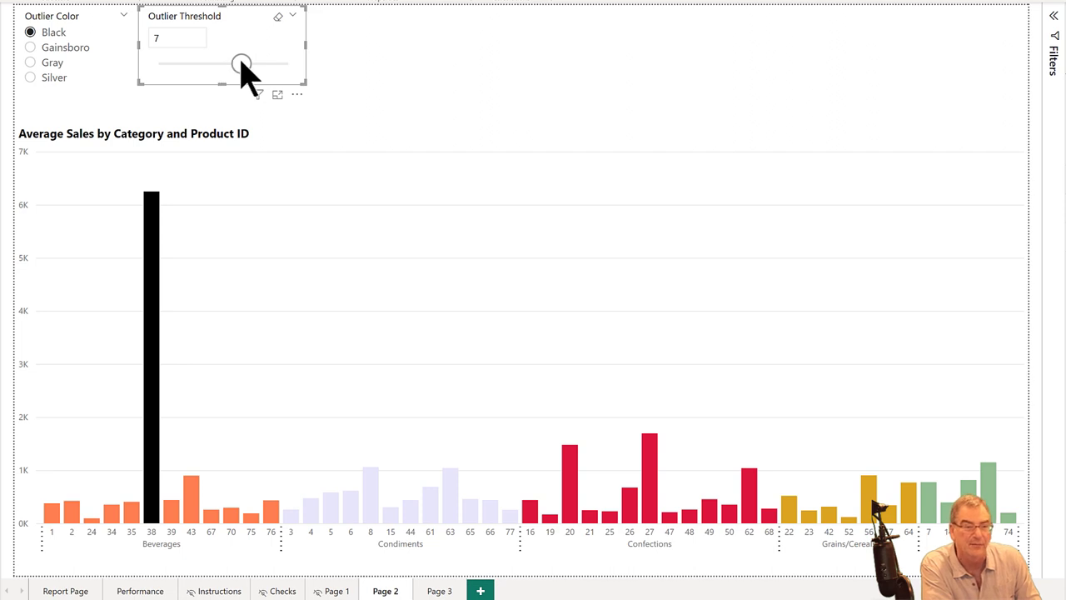
{"action": "left_click_drag", "start_coordinate": [241, 64], "coordinate": [134, 67]}
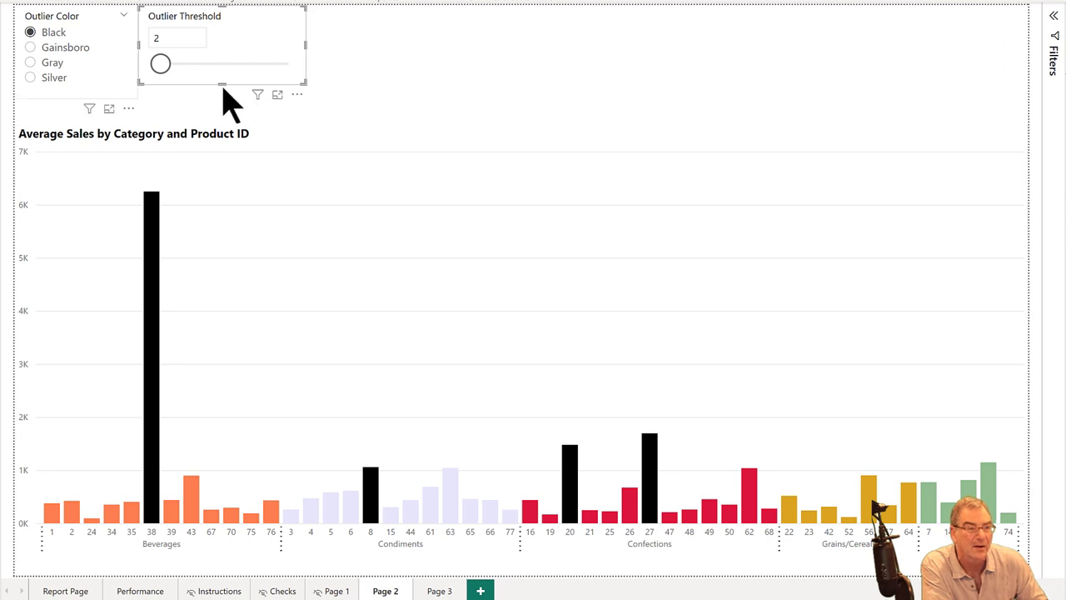
Try Silver in the Outlier Color slicer, then pick Gainsboro for light-grey outlier bars.
{"action": "left_click", "coordinate": [48, 83]}
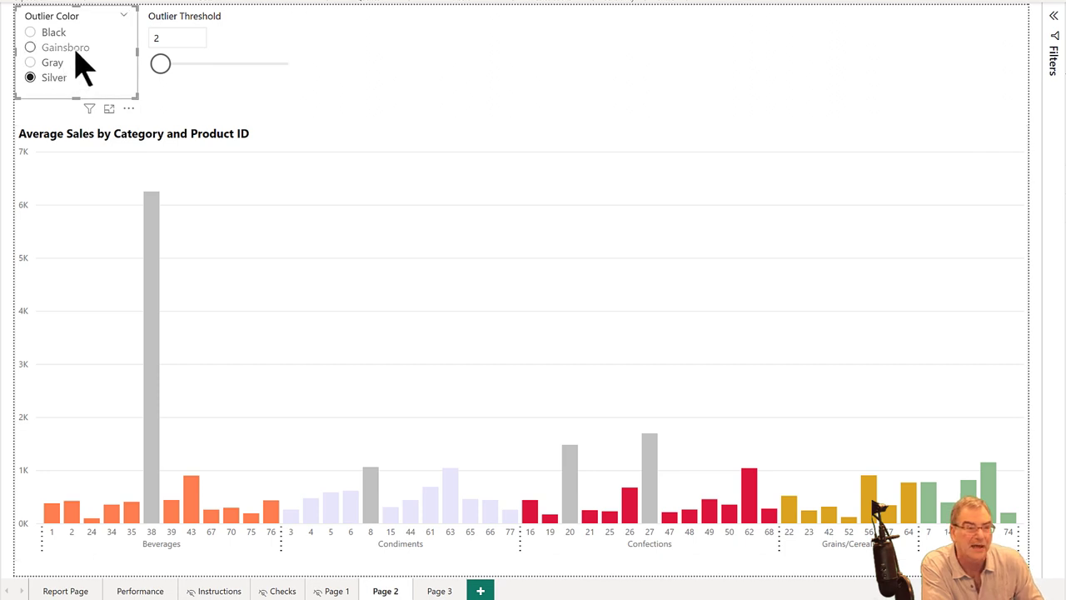
{"action": "left_click", "coordinate": [76, 50]}
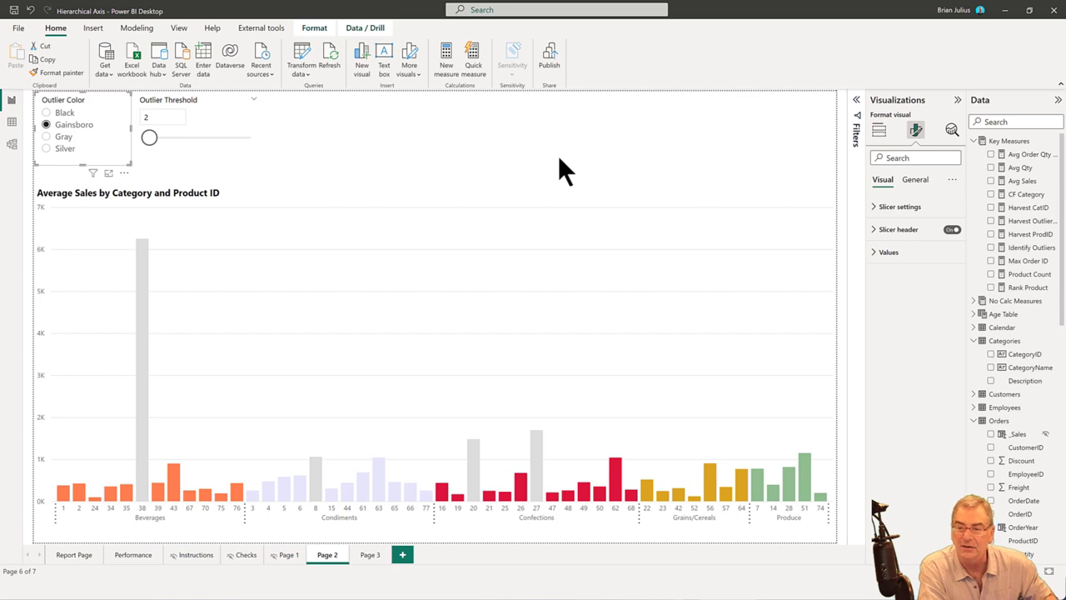
{"action": "left_click", "coordinate": [1031, 193]}
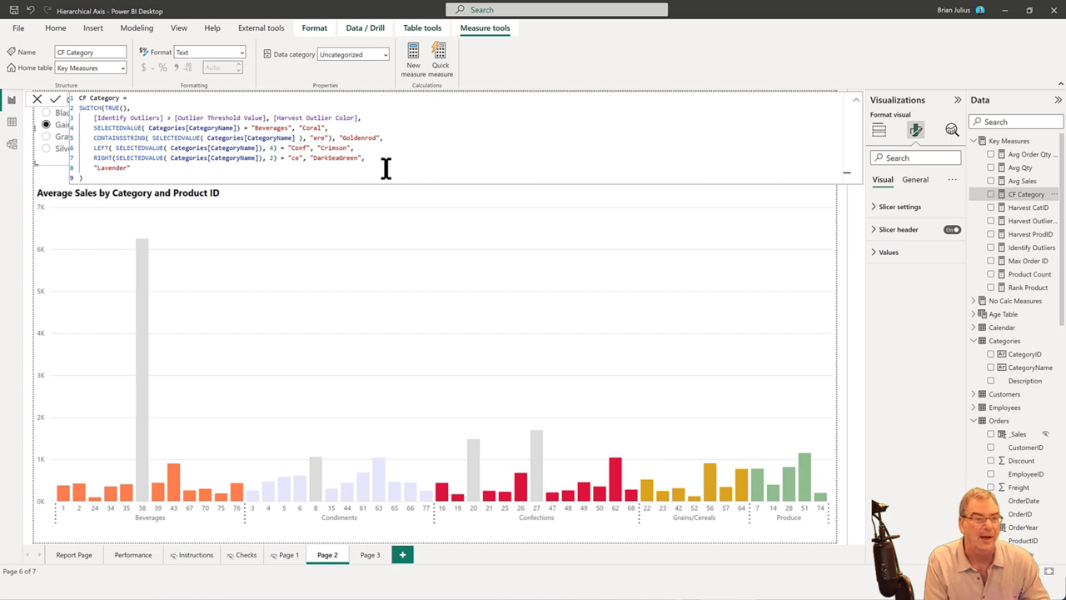
{"action": "left_click", "coordinate": [35, 95]}
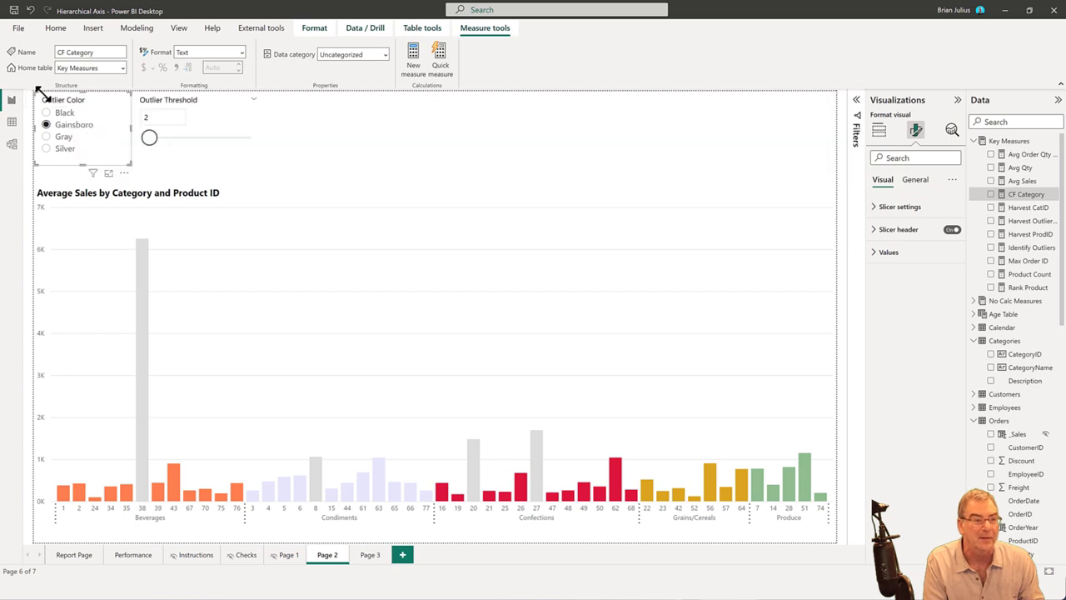